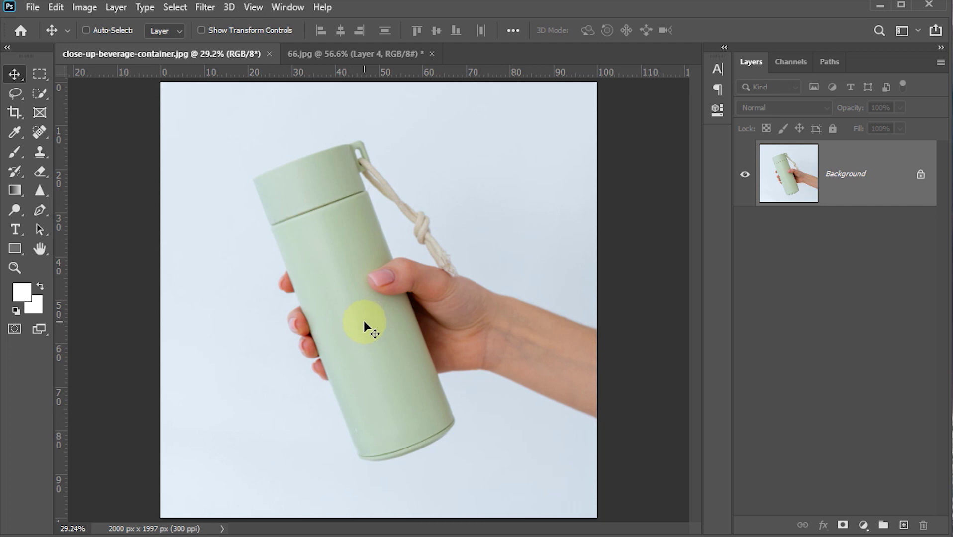
# Step: Draw a 446 × 931 px rectangle over the bottle's middle and fill it white
pyautogui.click(15, 248)
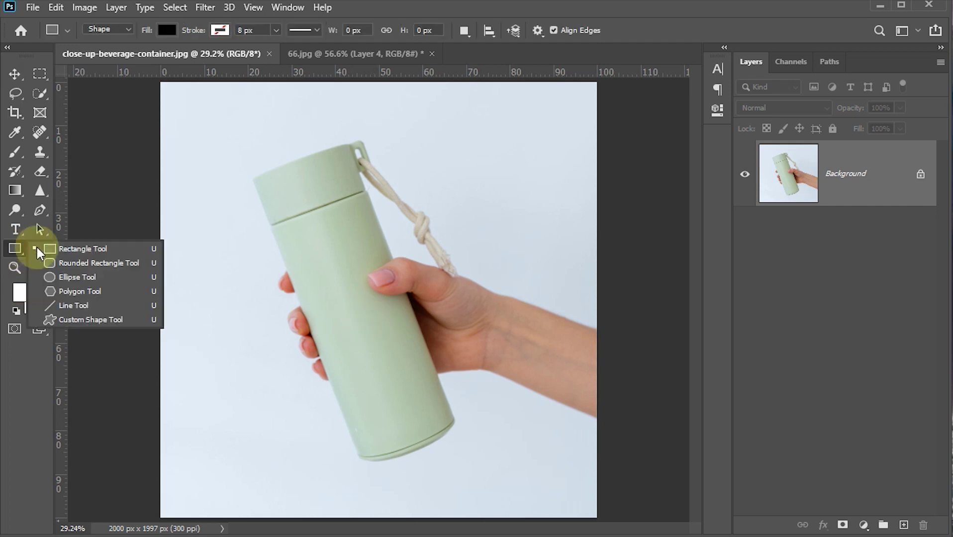
pyautogui.click(80, 249)
pyautogui.moveTo(286, 216)
pyautogui.mouseDown()
pyautogui.moveTo(386, 423)
pyautogui.moveTo(379, 415)
pyautogui.mouseUp()
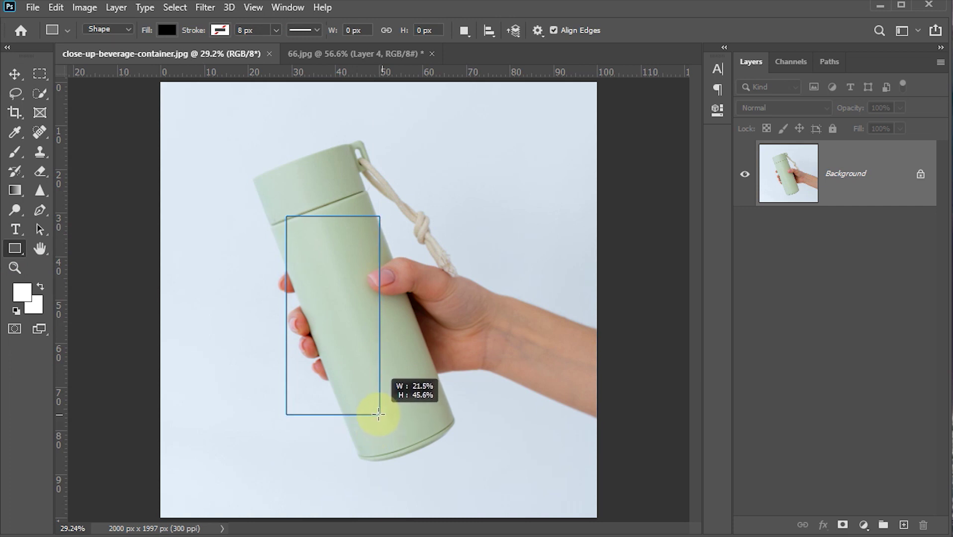
pyautogui.moveTo(379, 414); pyautogui.dragTo(383, 419)
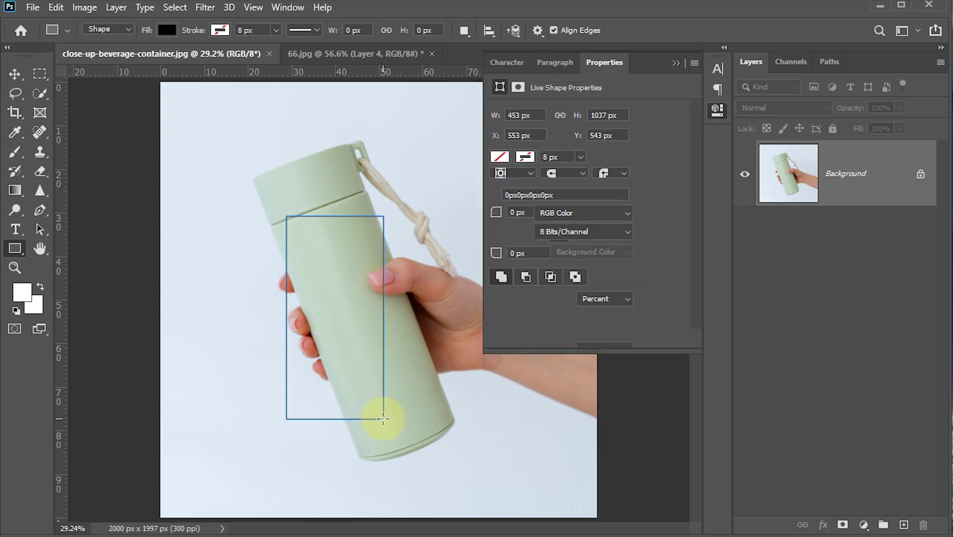
pyautogui.click(499, 158)
pyautogui.click(501, 236)
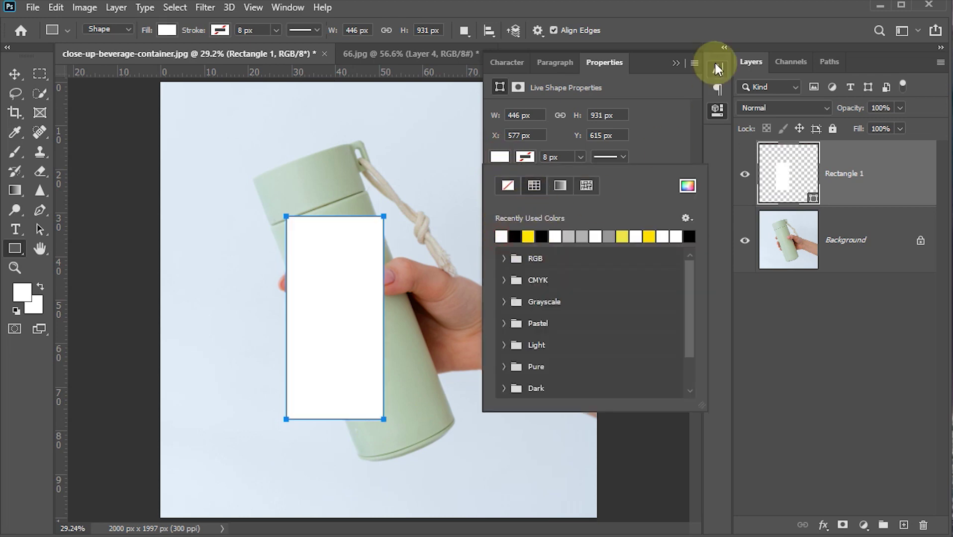
pyautogui.click(675, 64)
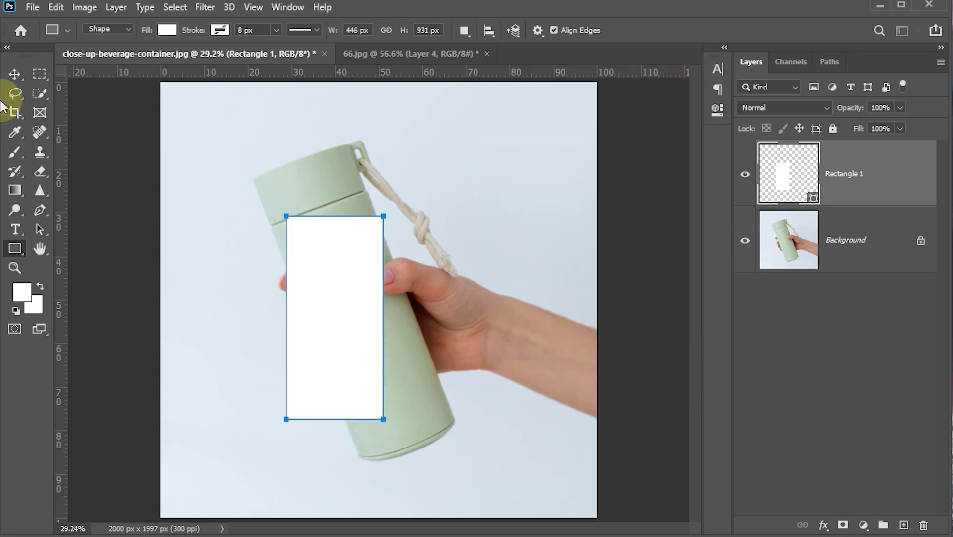
# Step: Convert the Rectangle 1 layer to a smart object
pyautogui.click(14, 76)
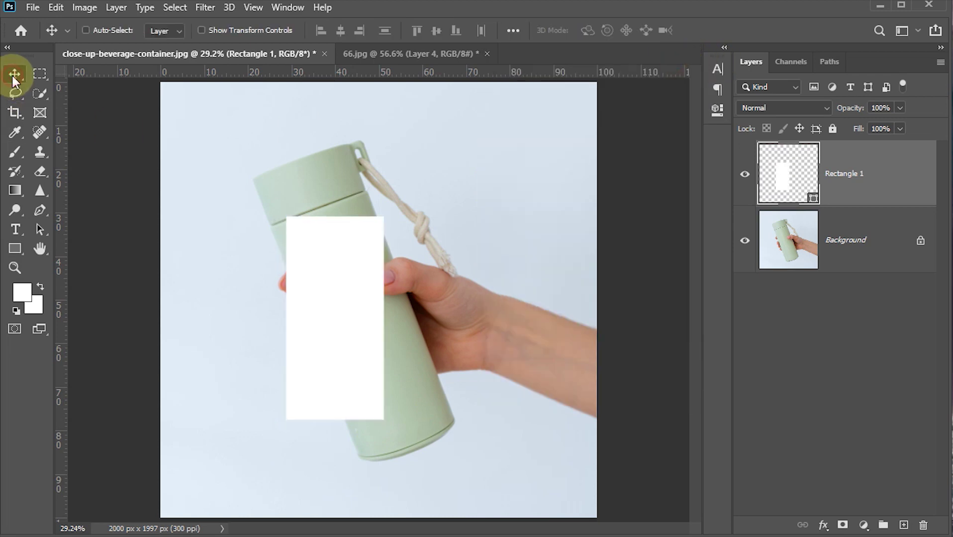
pyautogui.rightClick(855, 174)
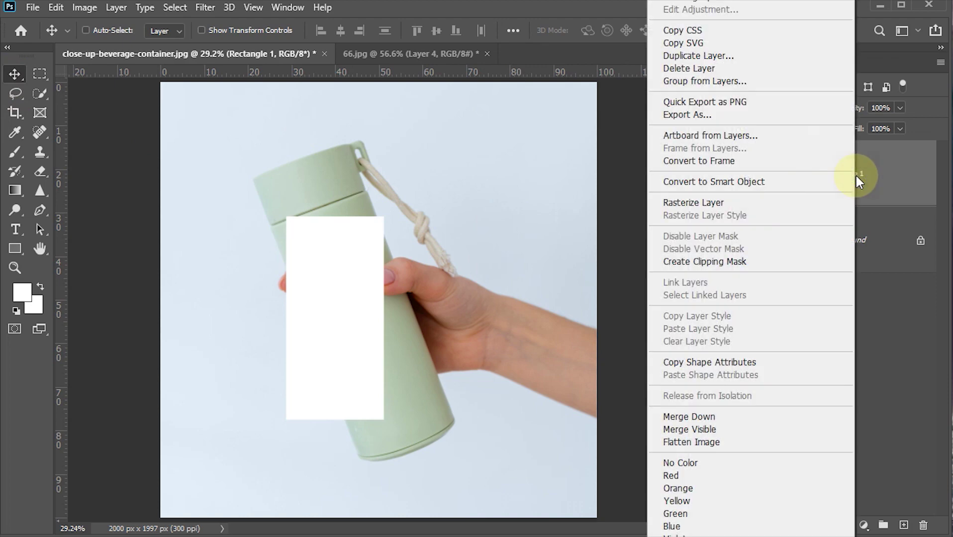
pyautogui.click(747, 181)
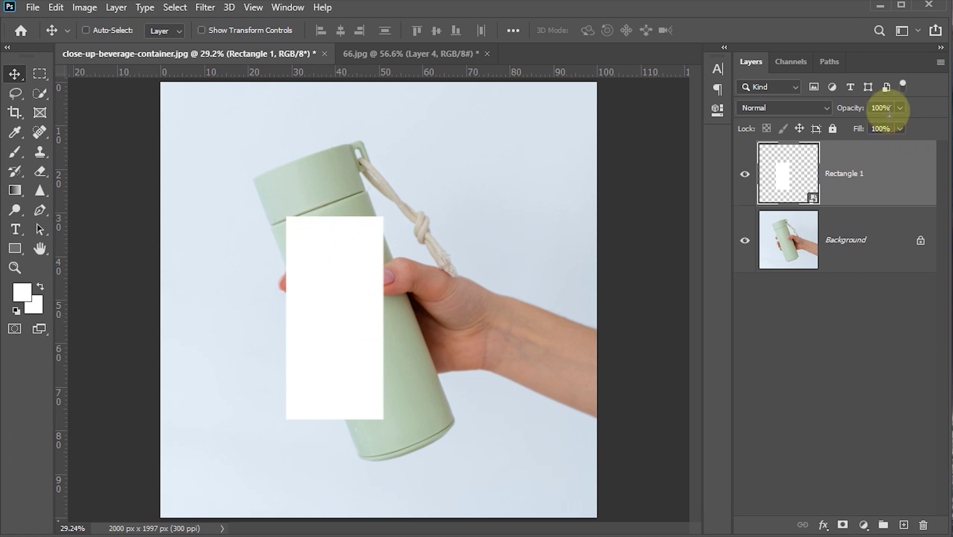
# Step: Set Rectangle 1's opacity to 50% and begin a free transform on it
pyautogui.write('50')
pyautogui.press('Return')
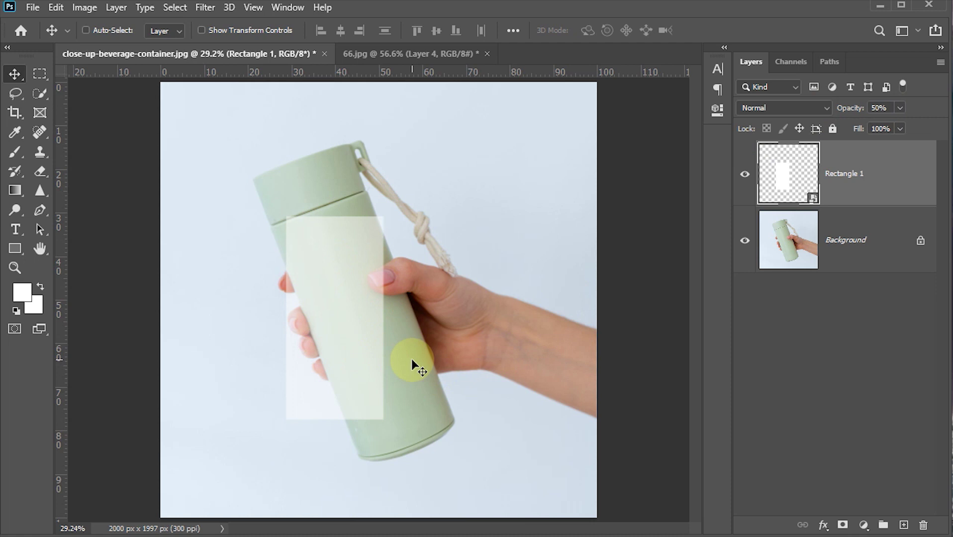
pyautogui.hotkey('ctrl', 't')
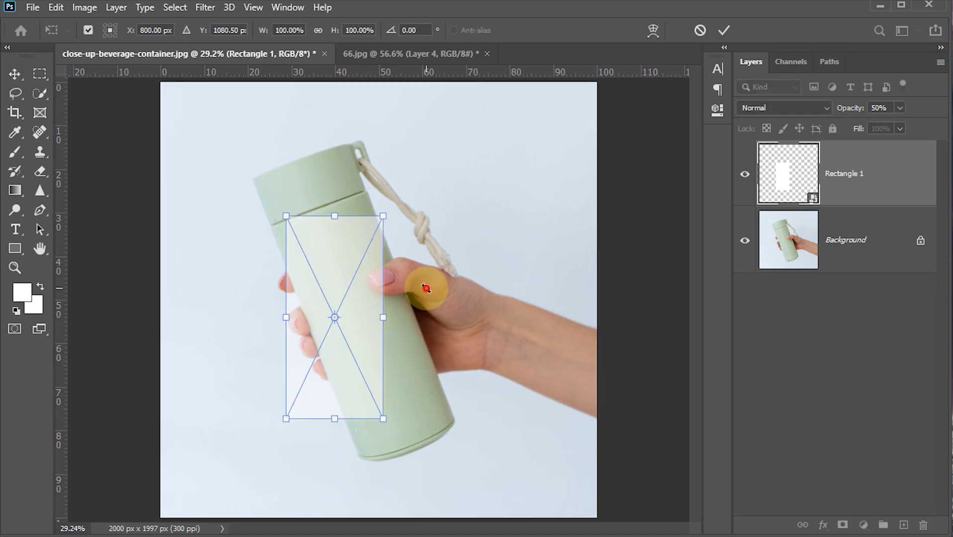
# Step: Rotate the rectangle to about -19.83° and move it onto the tilted bottle body
pyautogui.moveTo(426, 288); pyautogui.dragTo(414, 236)
pyautogui.moveTo(356, 283); pyautogui.dragTo(384, 284)
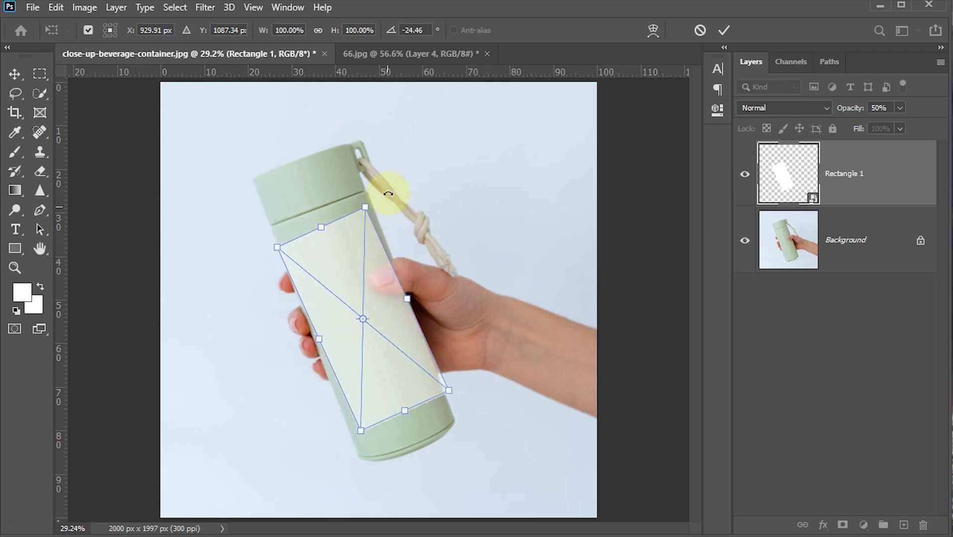
pyautogui.moveTo(388, 193); pyautogui.dragTo(397, 194)
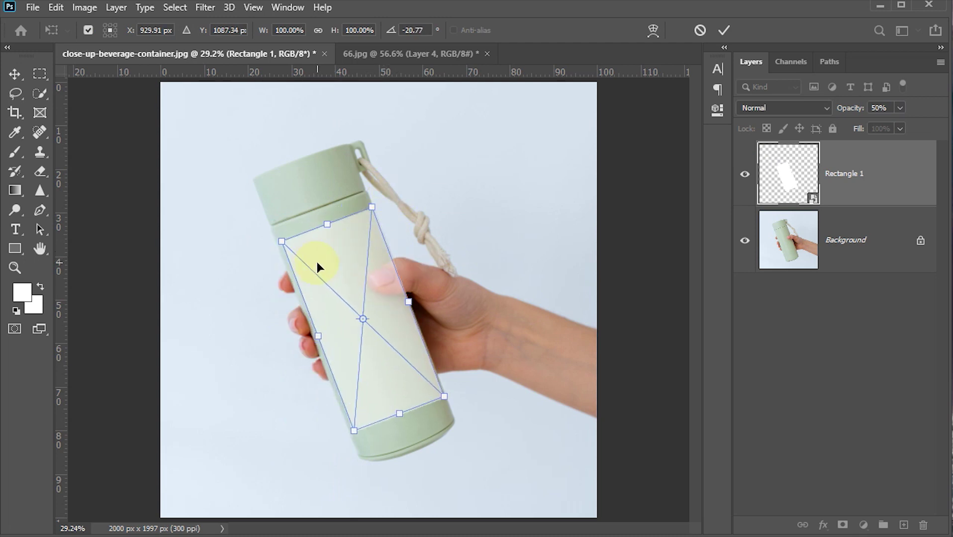
pyautogui.scroll(2, 276, 259)
pyautogui.scroll(2, 277, 258)
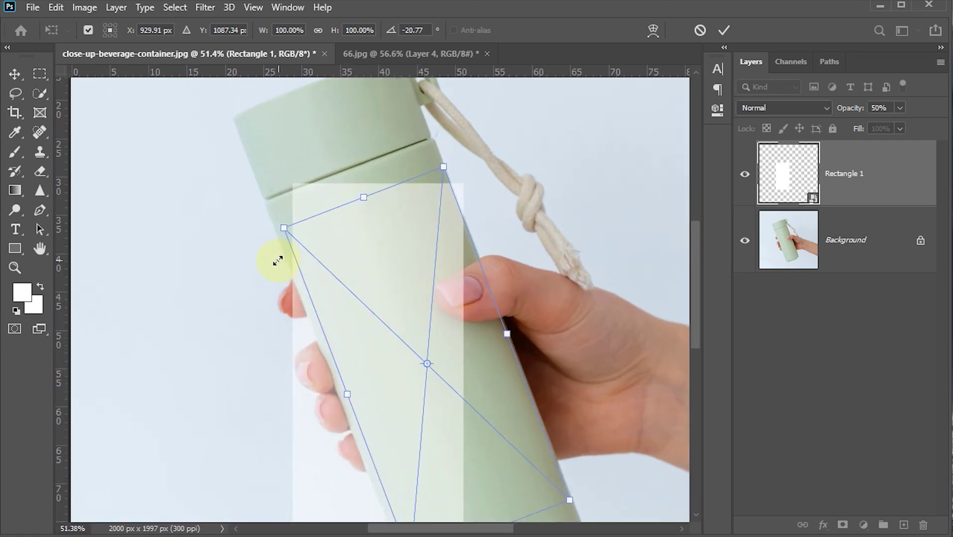
pyautogui.scroll(2, 278, 260)
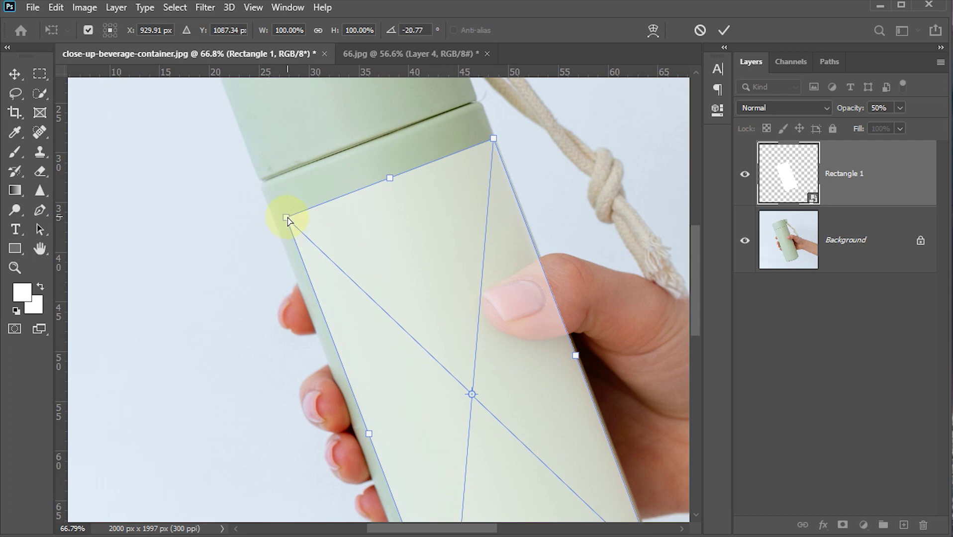
# Step: Skew the rectangle's corners to match the edges of the bottle's label area
pyautogui.moveTo(288, 219); pyautogui.dragTo(276, 220)
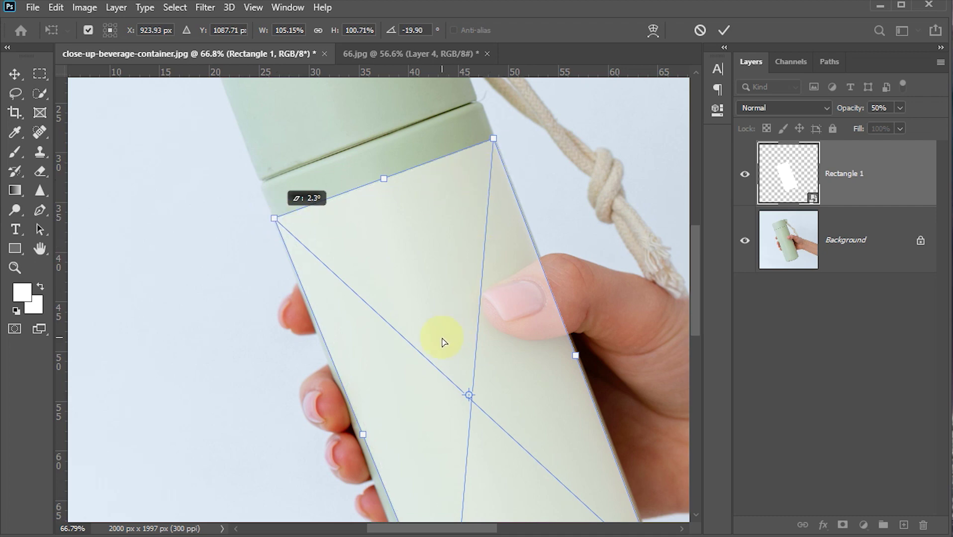
pyautogui.press('space')
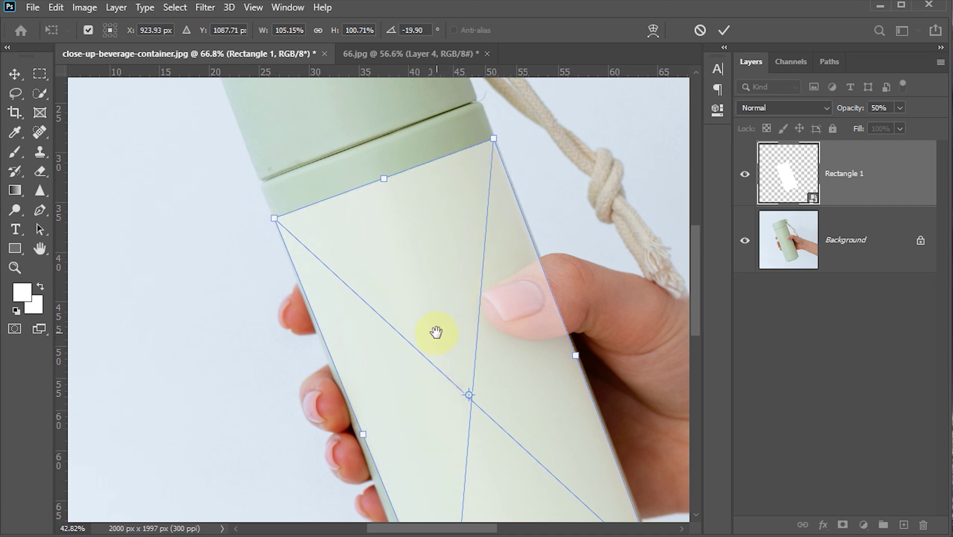
pyautogui.scroll(-3, 434, 334)
pyautogui.moveTo(481, 416); pyautogui.dragTo(445, 289)
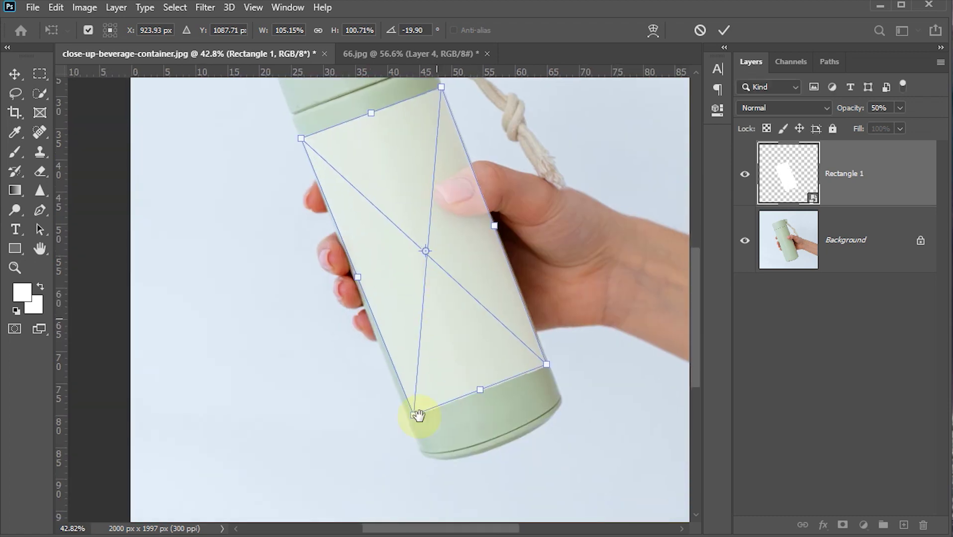
pyautogui.moveTo(415, 417); pyautogui.dragTo(410, 419)
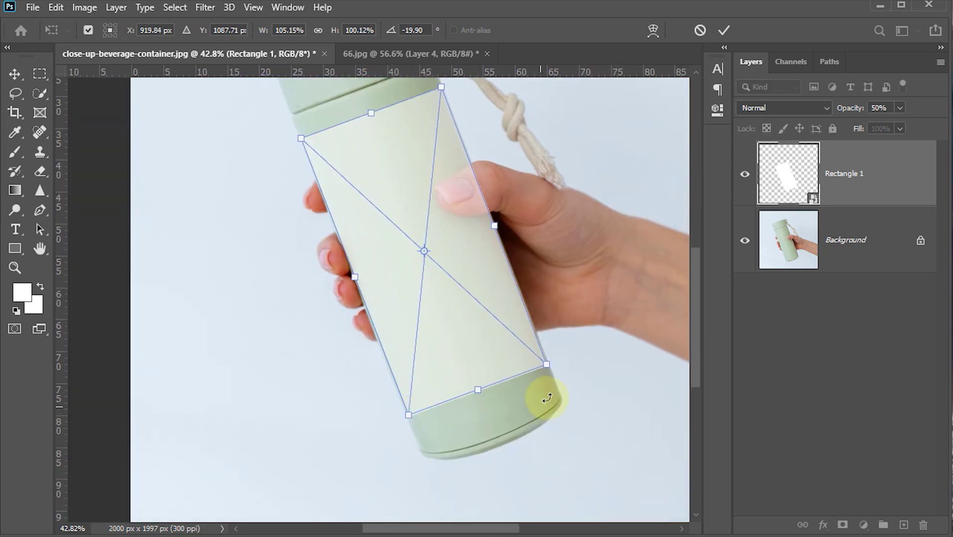
pyautogui.scroll(3, 550, 389)
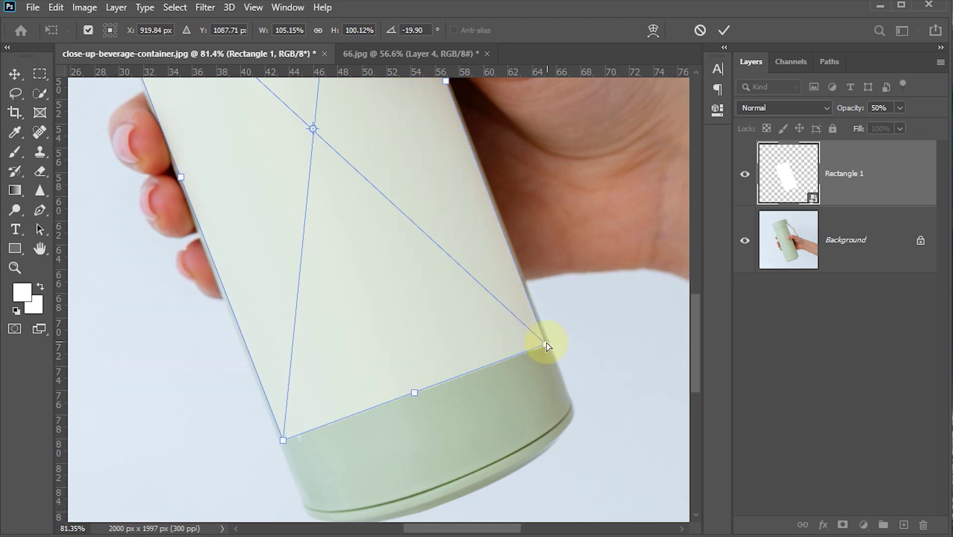
pyautogui.moveTo(546, 345); pyautogui.dragTo(550, 348)
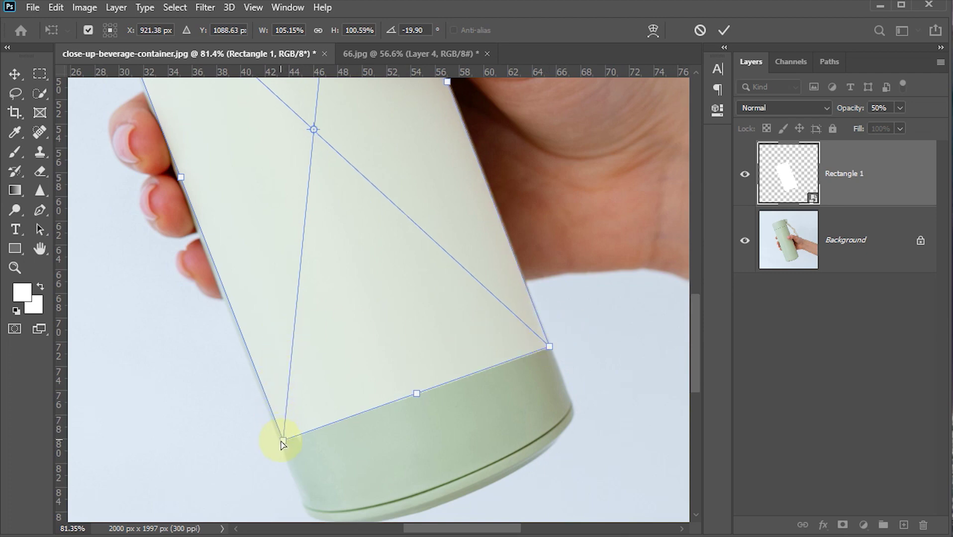
pyautogui.moveTo(283, 441); pyautogui.dragTo(281, 448)
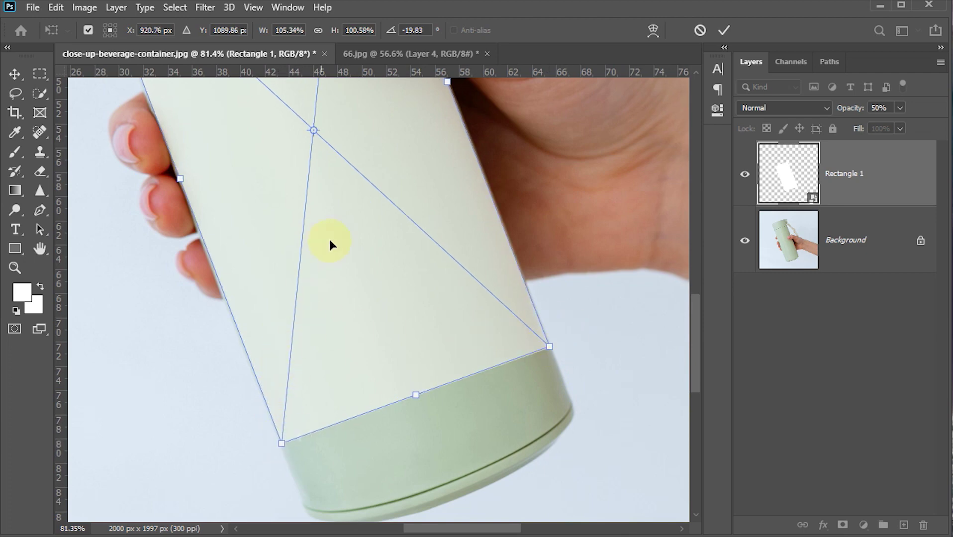
pyautogui.moveTo(351, 223)
pyautogui.mouseDown()
pyautogui.moveTo(347, 463)
pyautogui.moveTo(359, 507)
pyautogui.mouseUp()
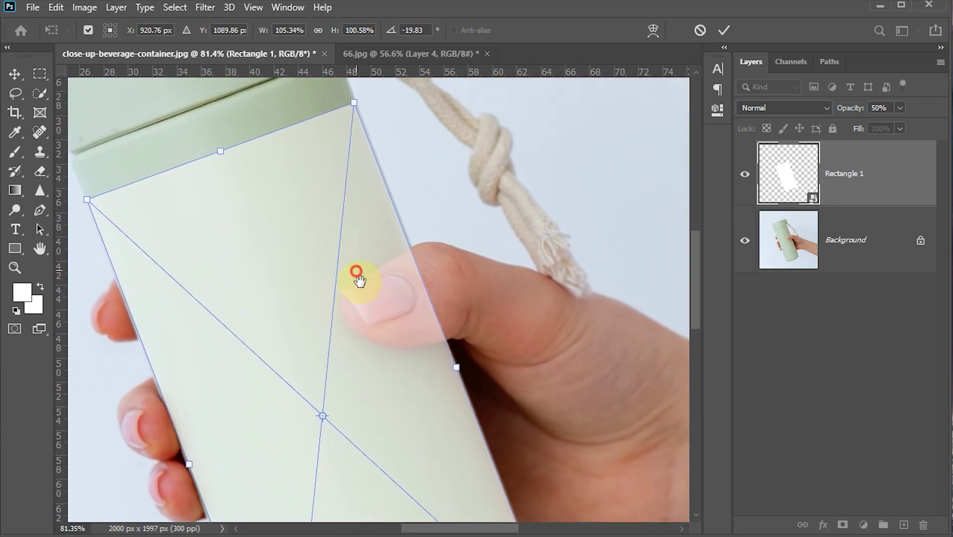
pyautogui.moveTo(357, 276)
pyautogui.mouseDown()
pyautogui.moveTo(406, 248)
pyautogui.moveTo(368, 258)
pyautogui.moveTo(370, 222)
pyautogui.mouseUp()
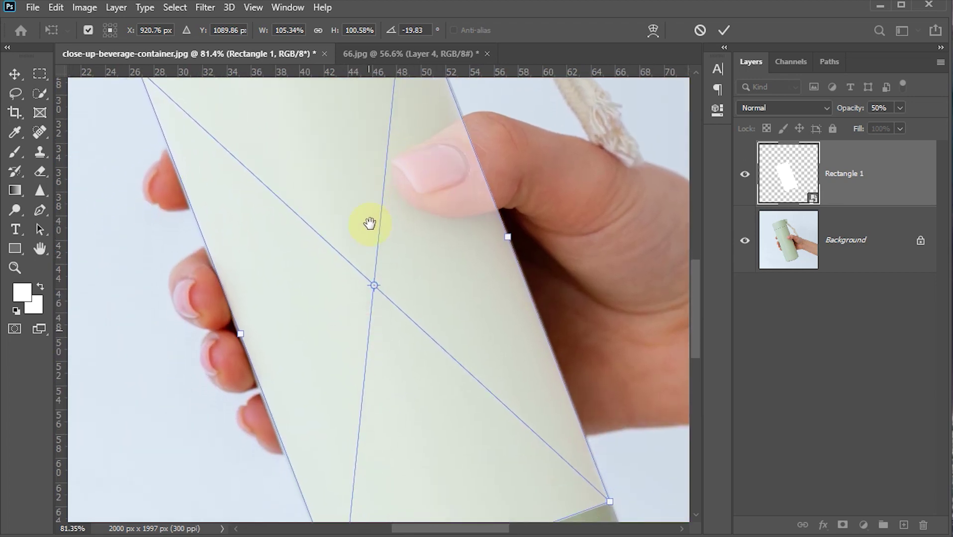
pyautogui.rightClick(289, 306)
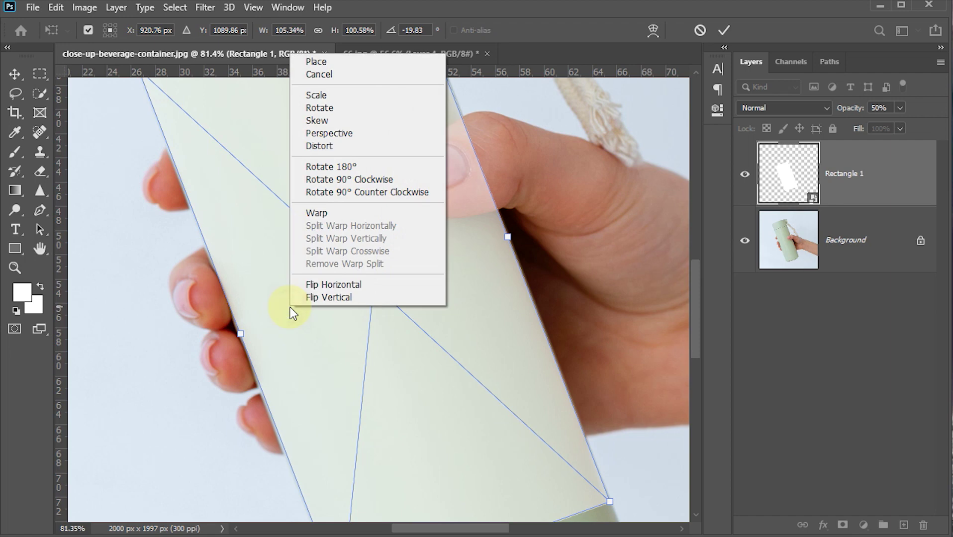
# Step: Warp the rectangle so its left edge and top corner bend to follow the bottle
pyautogui.click(322, 214)
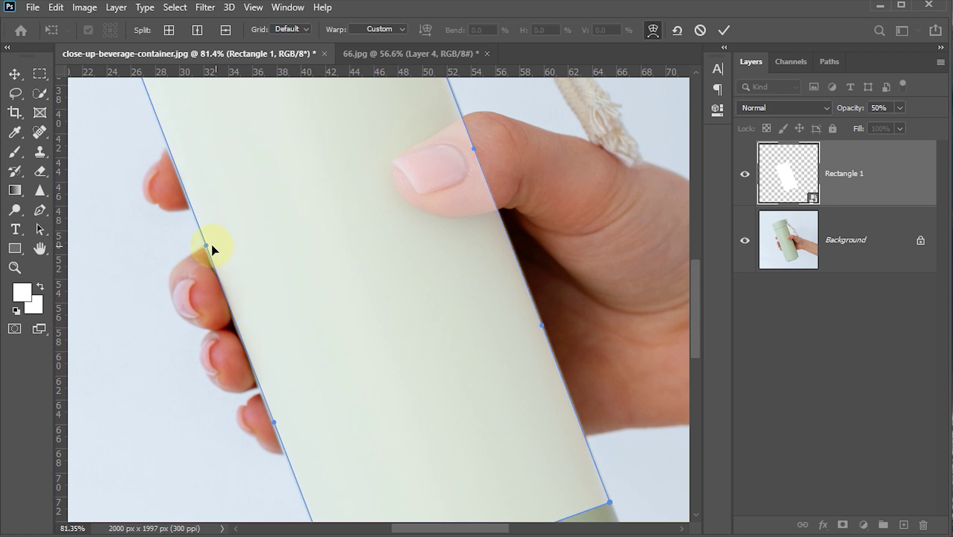
pyautogui.moveTo(204, 245); pyautogui.dragTo(204, 255)
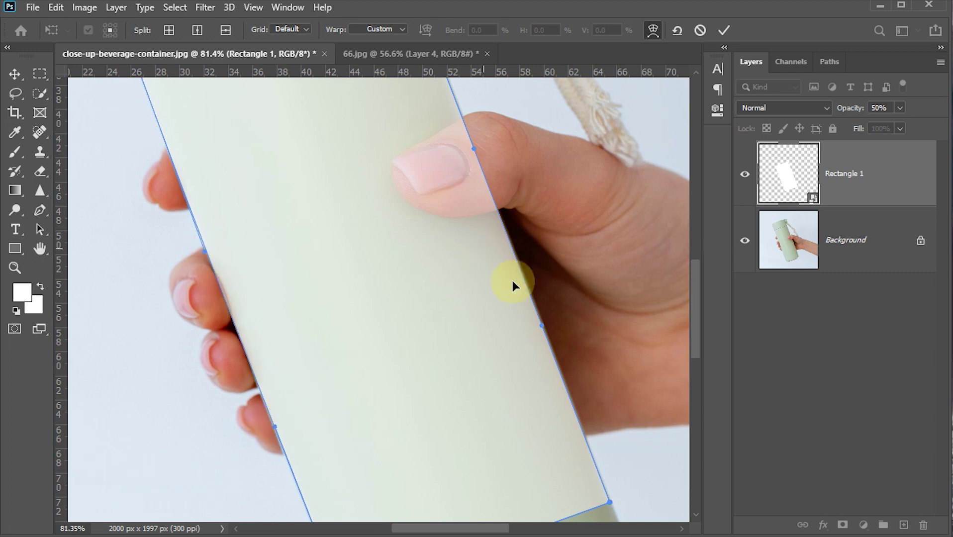
pyautogui.scroll(-2, 514, 293)
pyautogui.scroll(3, 515, 304)
pyautogui.scroll(2, 516, 304)
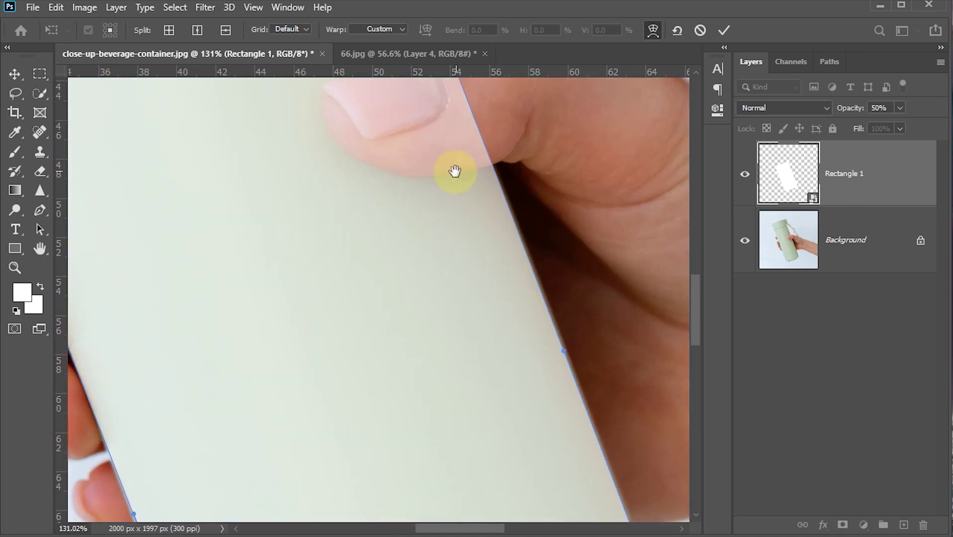
pyautogui.moveTo(455, 171); pyautogui.dragTo(432, 382)
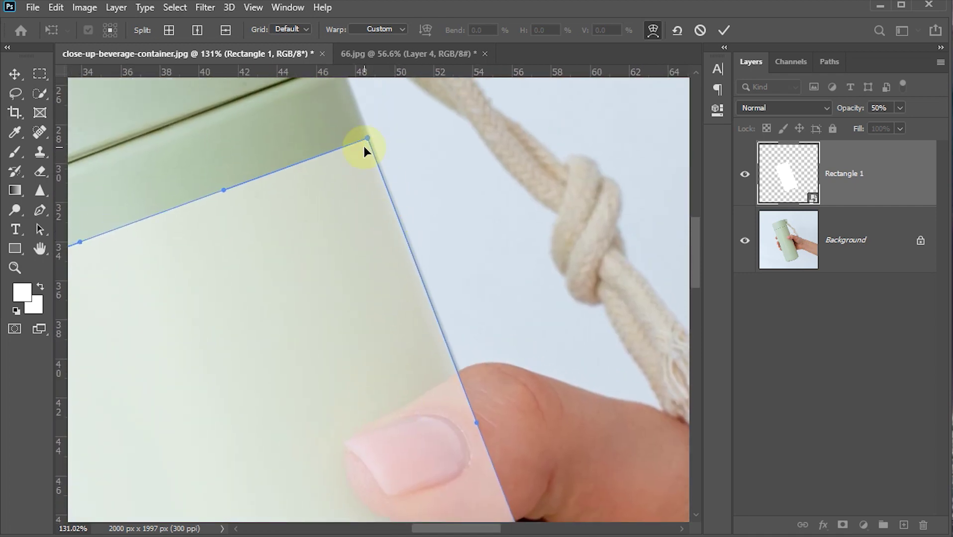
pyautogui.moveTo(476, 422); pyautogui.dragTo(477, 422)
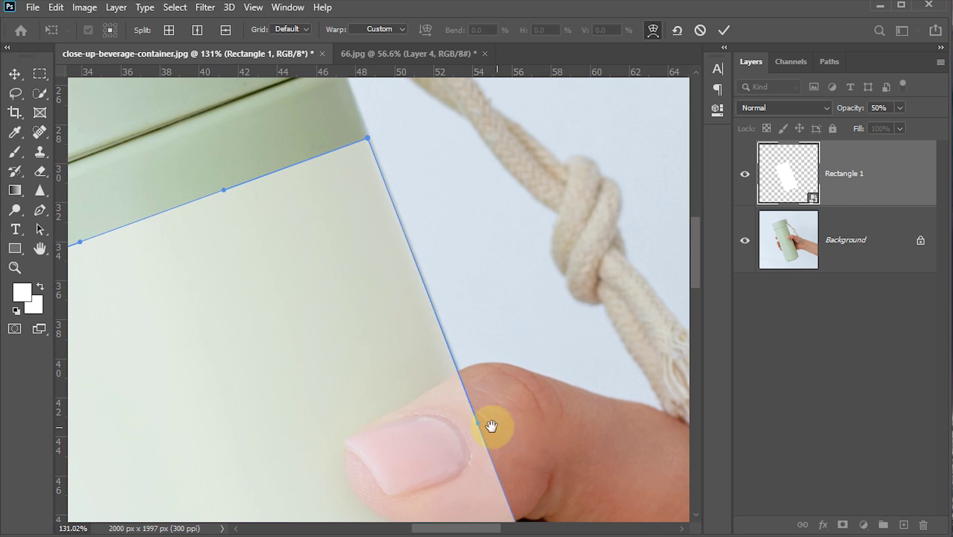
pyautogui.moveTo(489, 427); pyautogui.dragTo(493, 179)
pyautogui.scroll(-3, 447, 348)
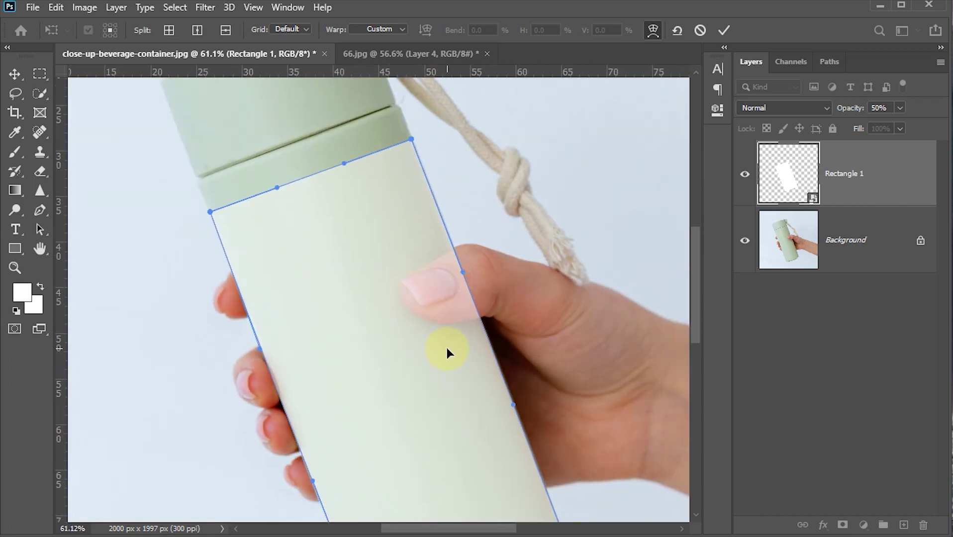
# Step: Commit the warp, restore Rectangle 1 to 100% opacity, and open its smart object contents
pyautogui.click(725, 30)
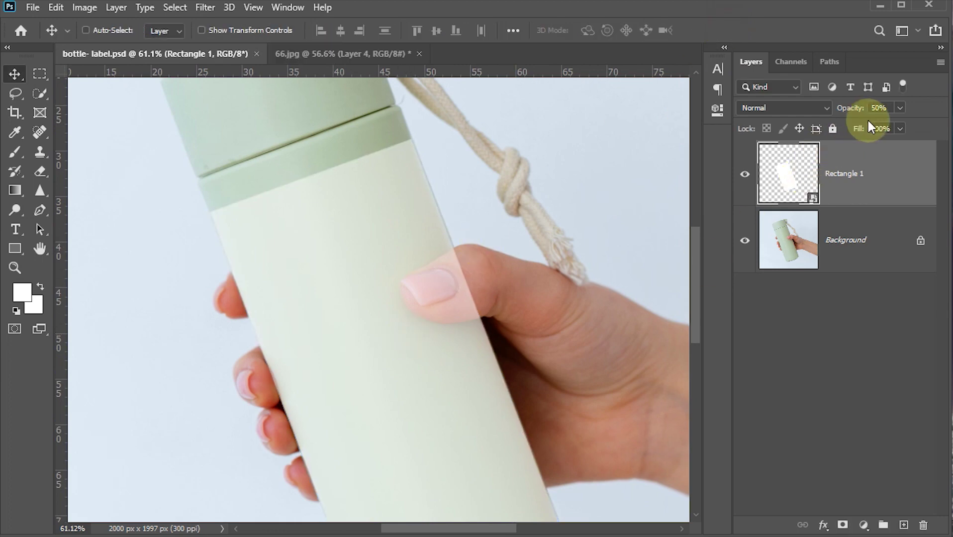
pyautogui.click(880, 108)
pyautogui.write('10')
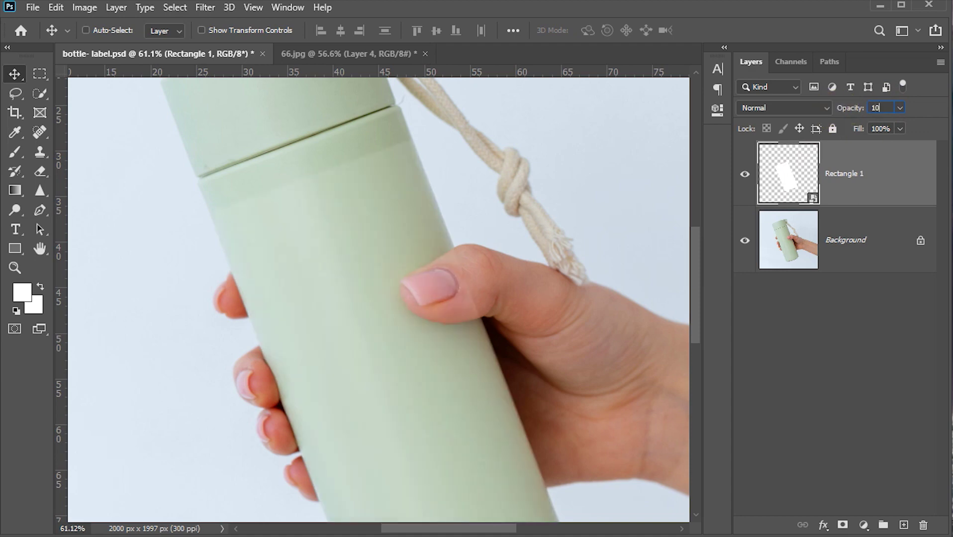
pyautogui.write('0')
pyautogui.click(358, 336)
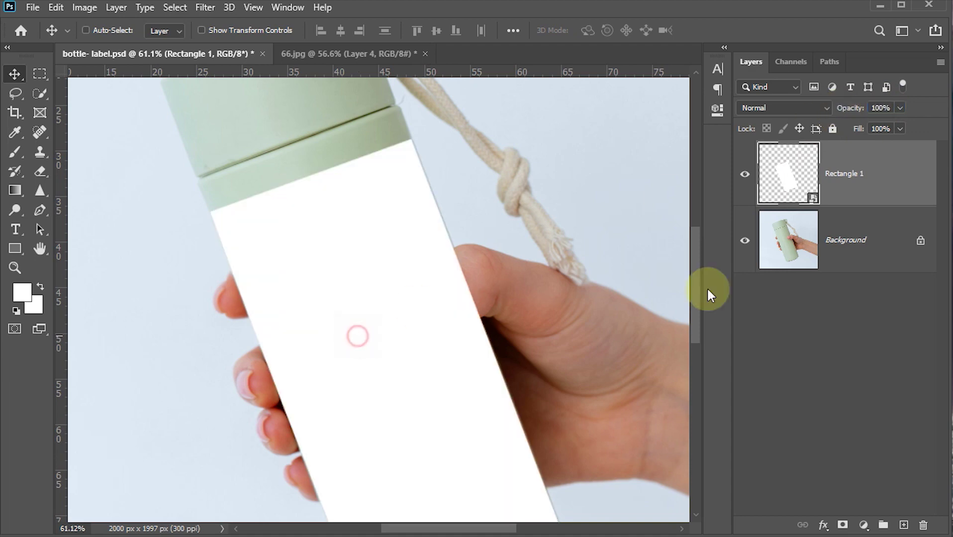
pyautogui.doubleClick(780, 175)
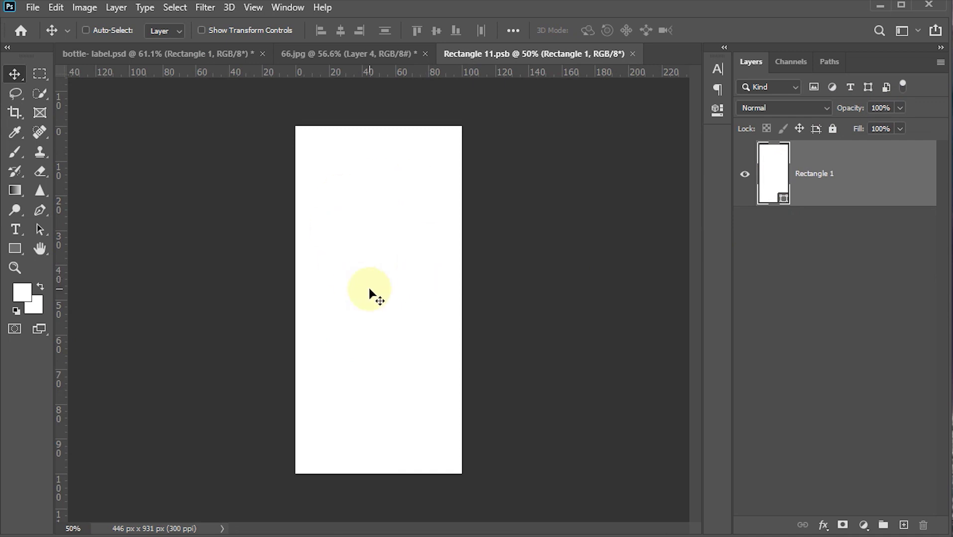
# Step: Select the entire ANTI-FRIZZ label artwork in 66.jpg and copy it
pyautogui.click(370, 54)
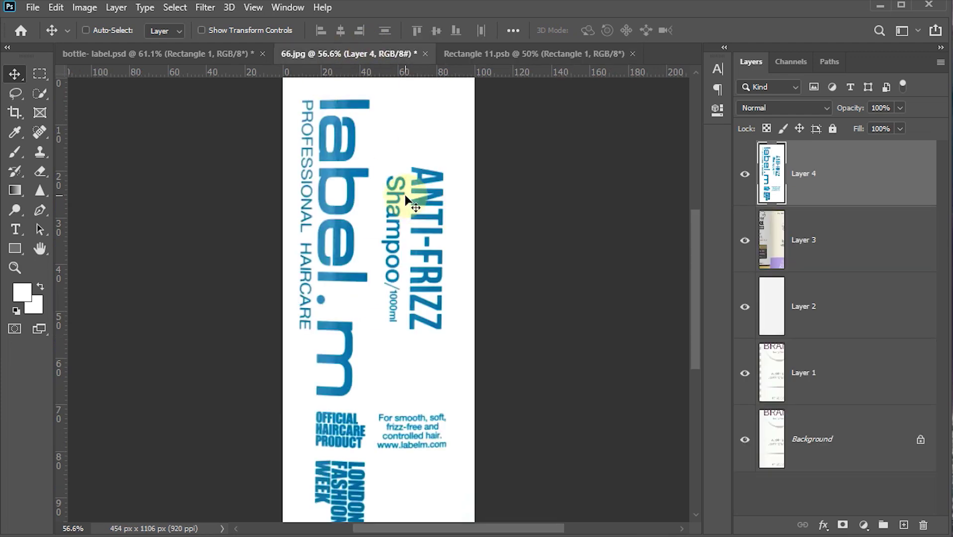
pyautogui.hotkey('ctrl', 'a')
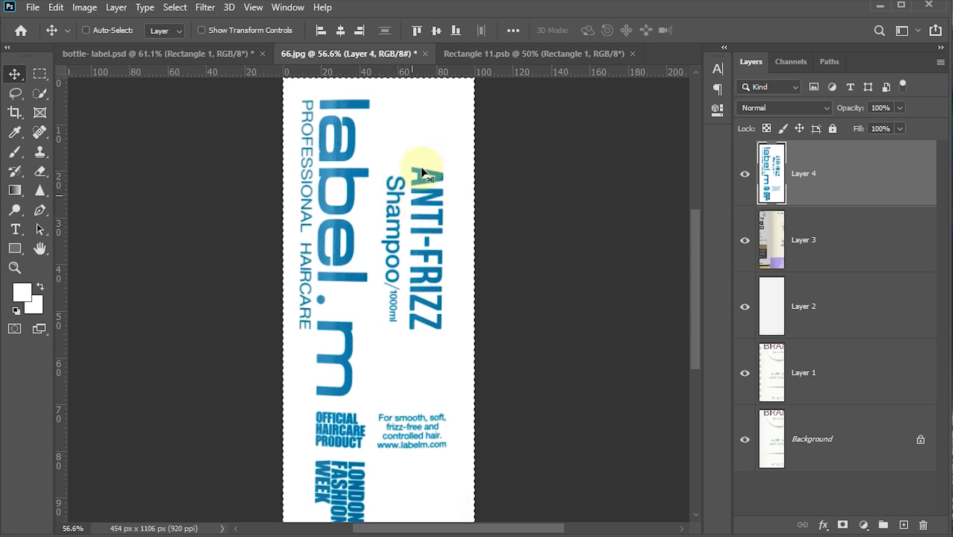
pyautogui.press('ctrl')
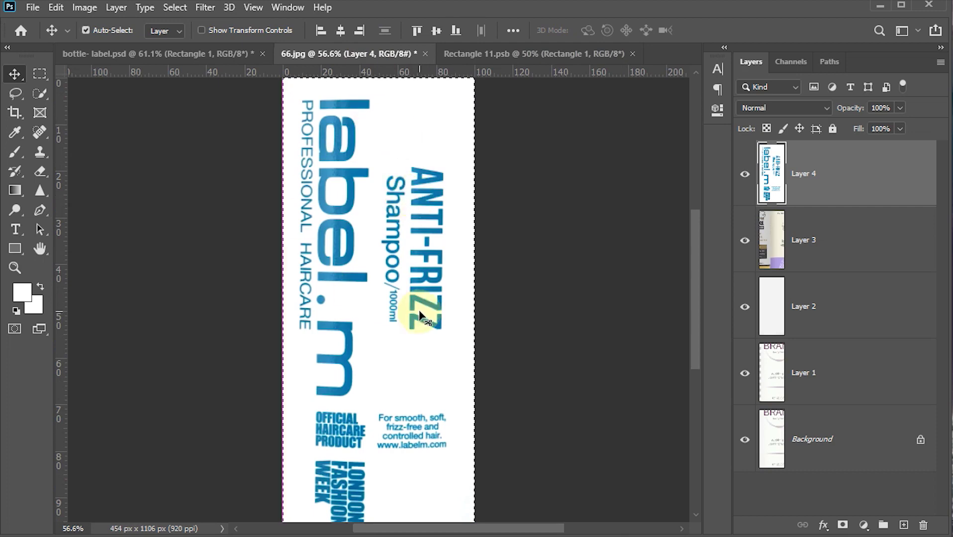
# Step: Paste the label artwork into Rectangle 11.psb, scaled to about 84% and centred
pyautogui.click(486, 53)
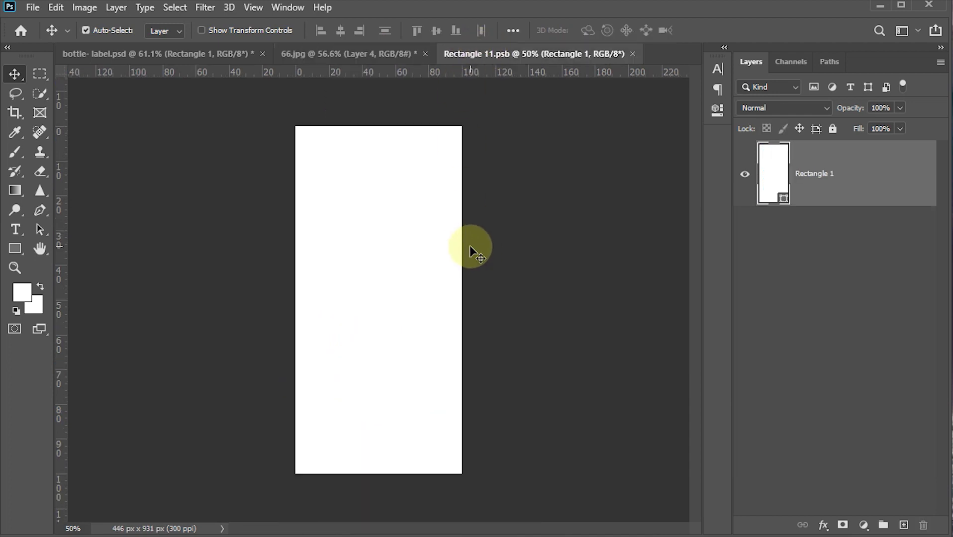
pyautogui.hotkey('ctrl', 'v')
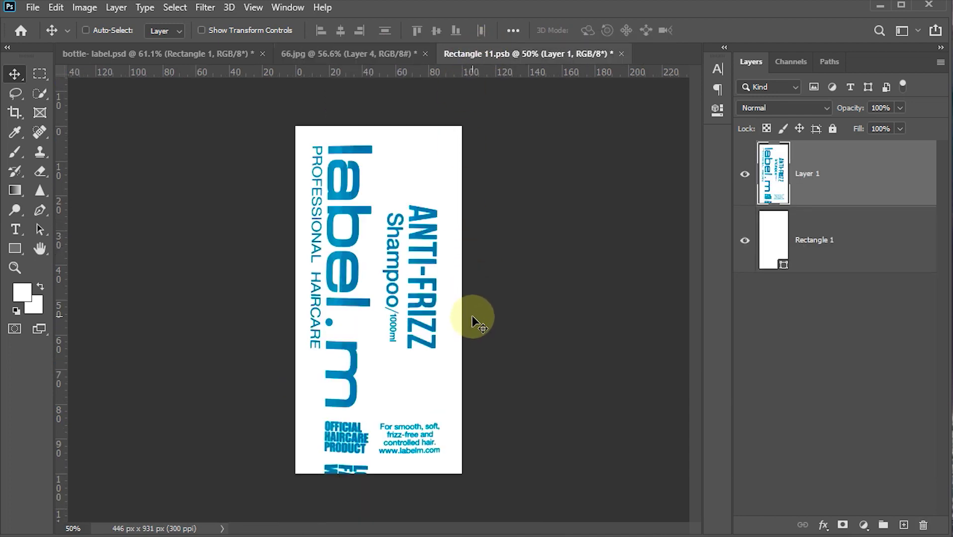
pyautogui.hotkey('ctrl', 't')
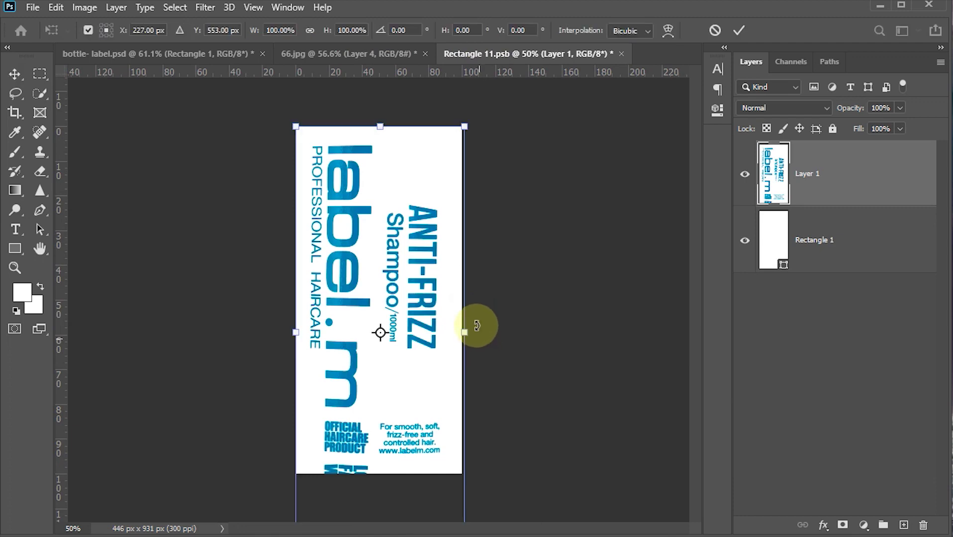
pyautogui.hotkey('ctrl', '0')
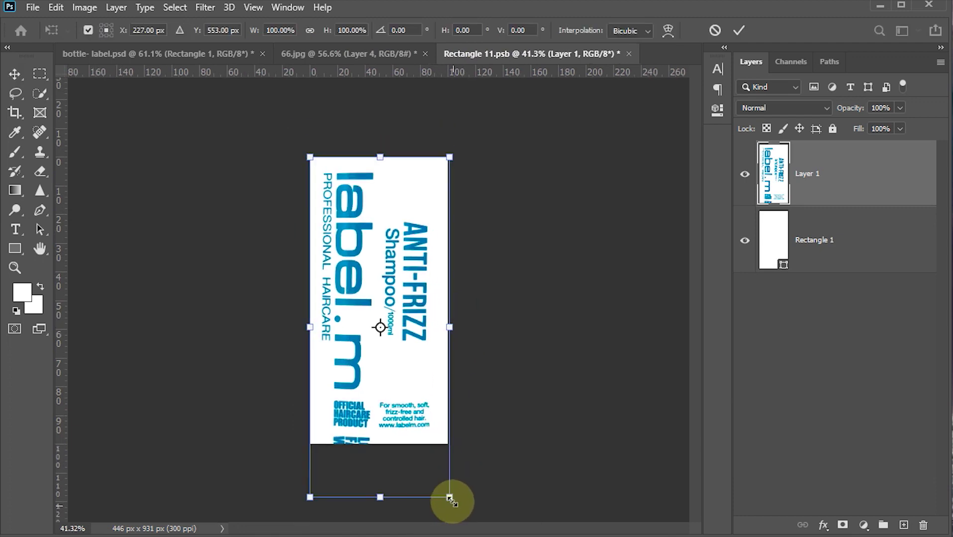
pyautogui.moveTo(449, 499); pyautogui.dragTo(427, 446)
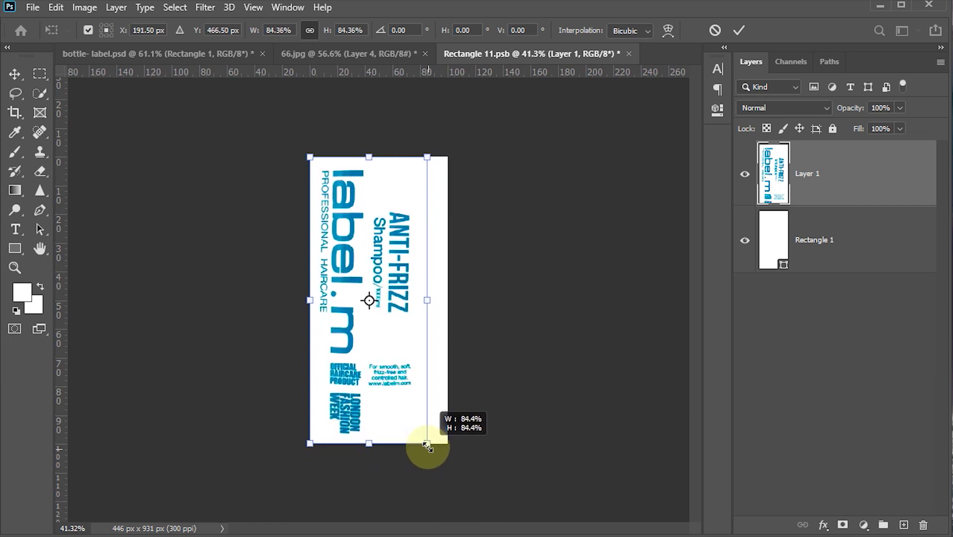
pyautogui.moveTo(384, 413); pyautogui.dragTo(394, 414)
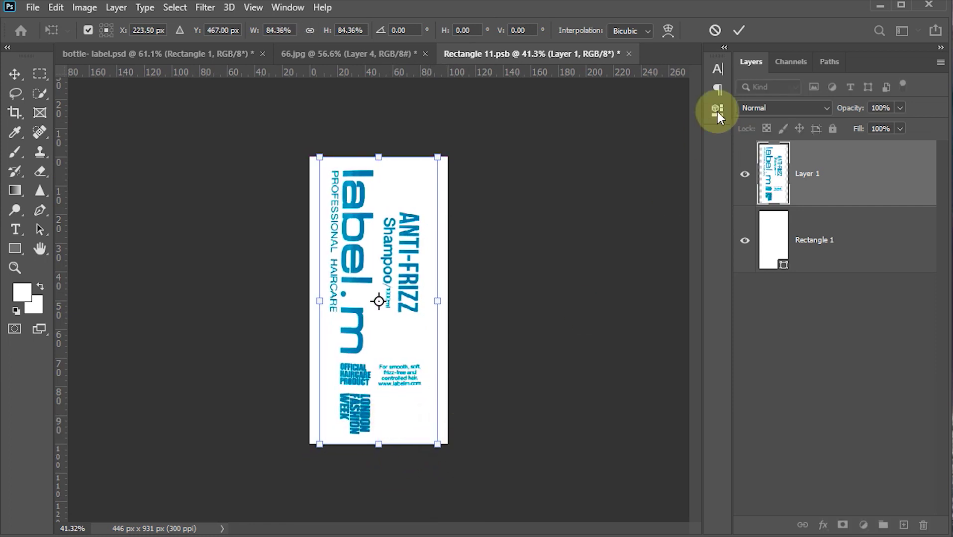
# Step: Commit the resize, then save and close Rectangle 11.psb
pyautogui.click(736, 29)
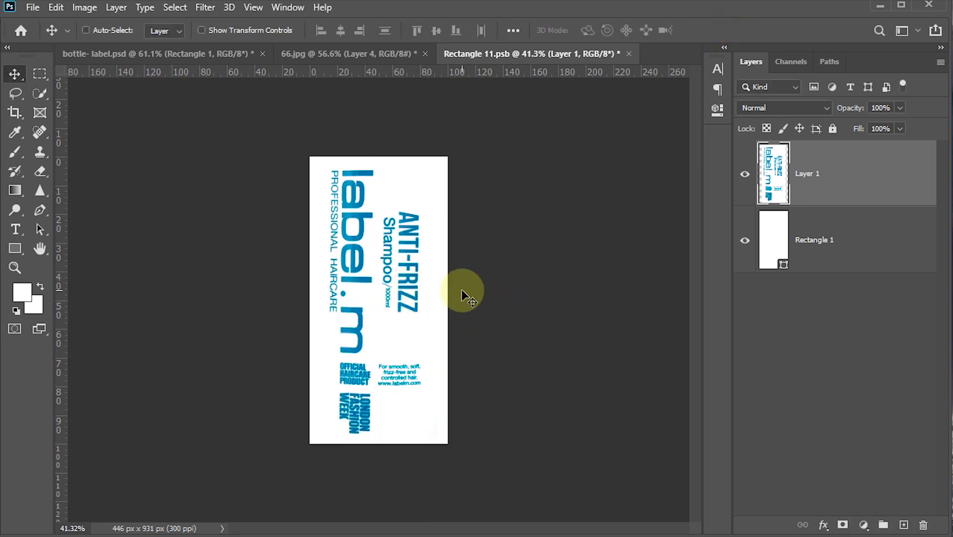
pyautogui.hotkey('ctrl', 's')
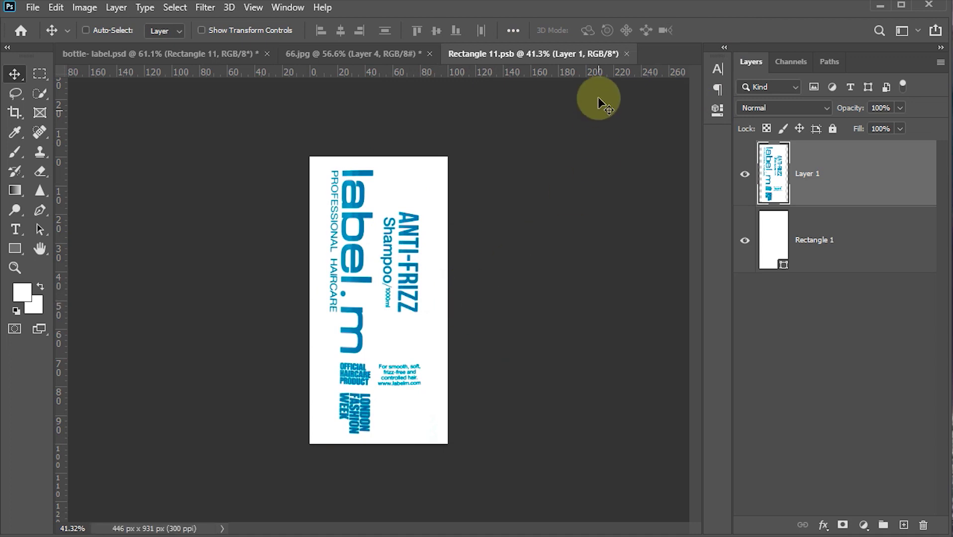
pyautogui.click(627, 54)
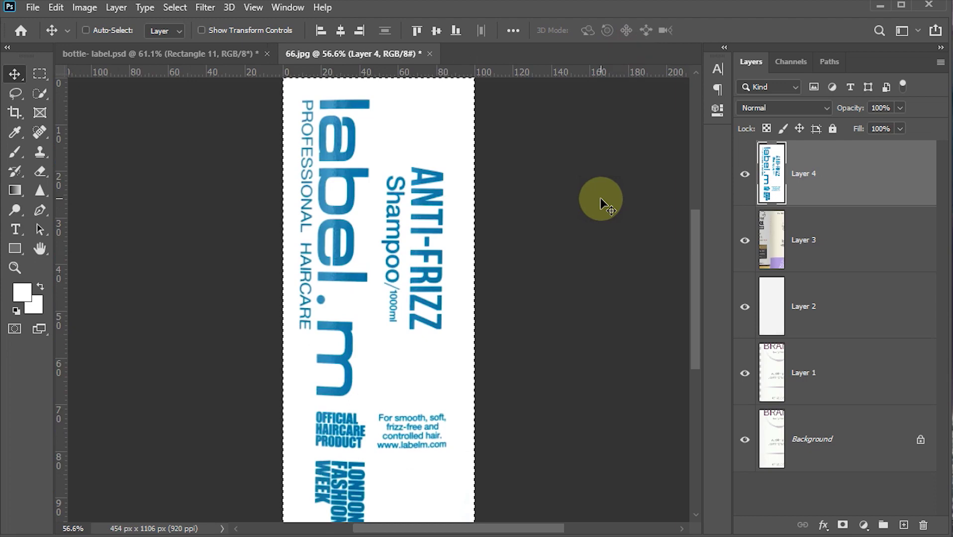
# Step: Set the Rectangle 11 layer's blend mode to Multiply in bottle-label.psd
pyautogui.click(180, 54)
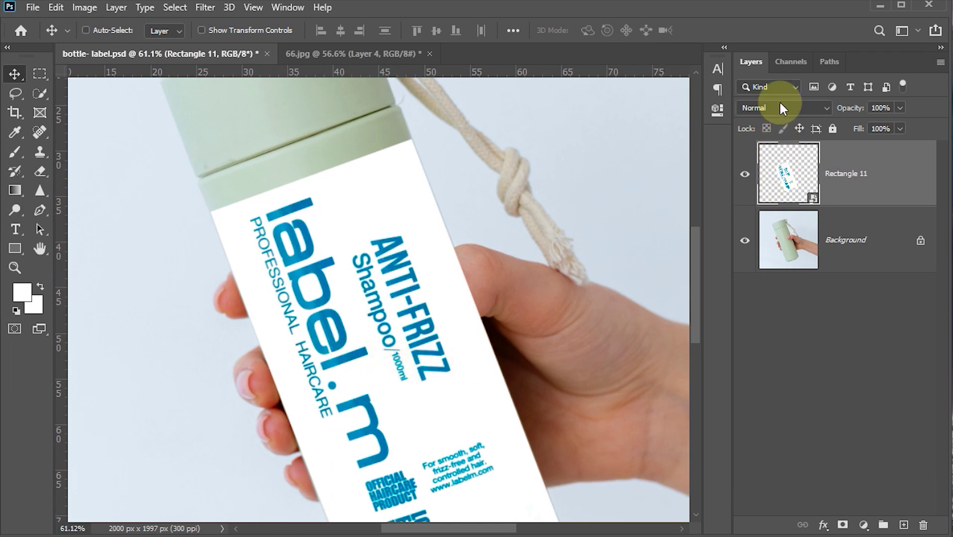
pyautogui.click(827, 107)
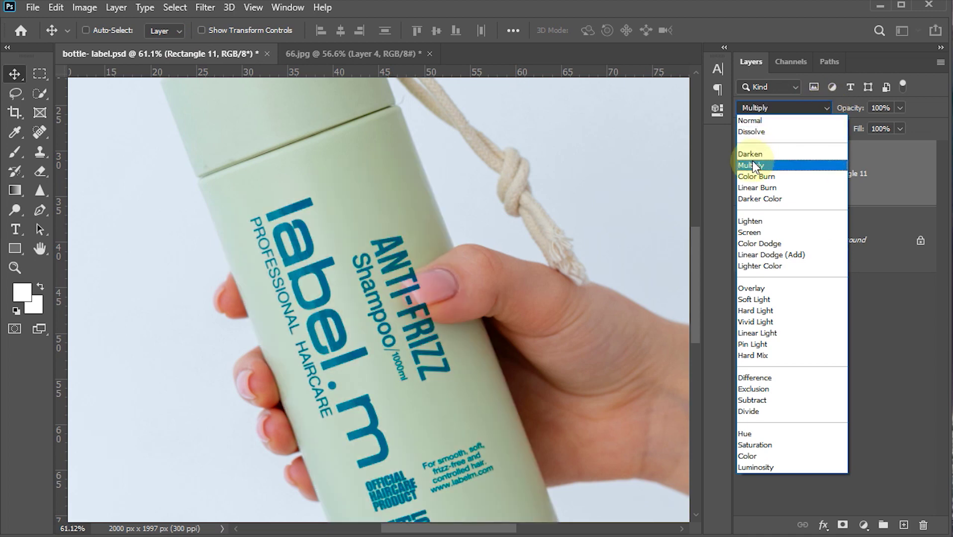
pyautogui.click(752, 165)
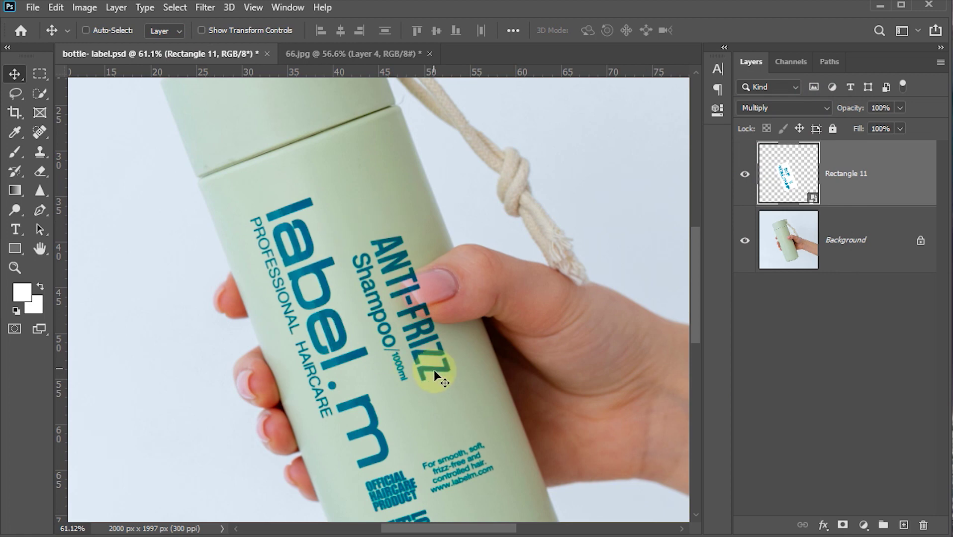
pyautogui.click(446, 300)
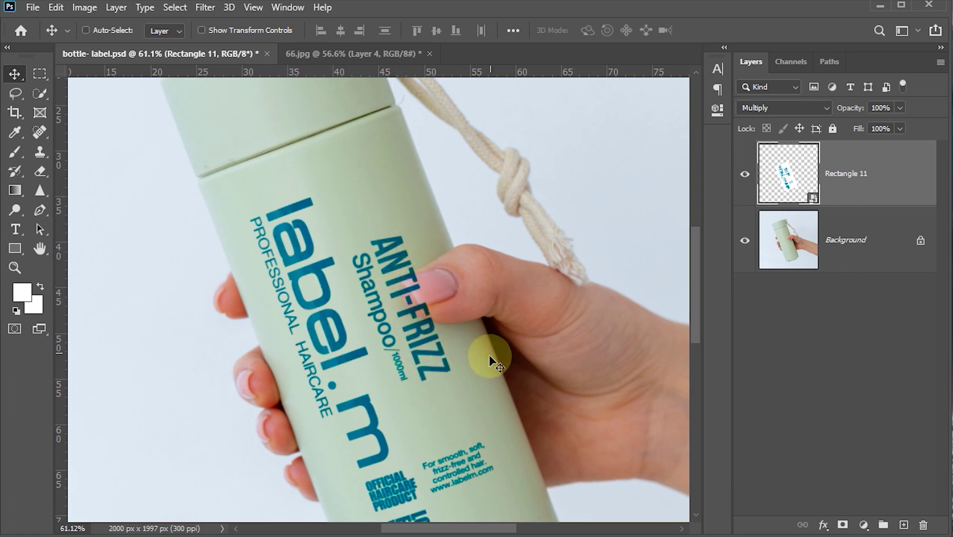
pyautogui.click(461, 317)
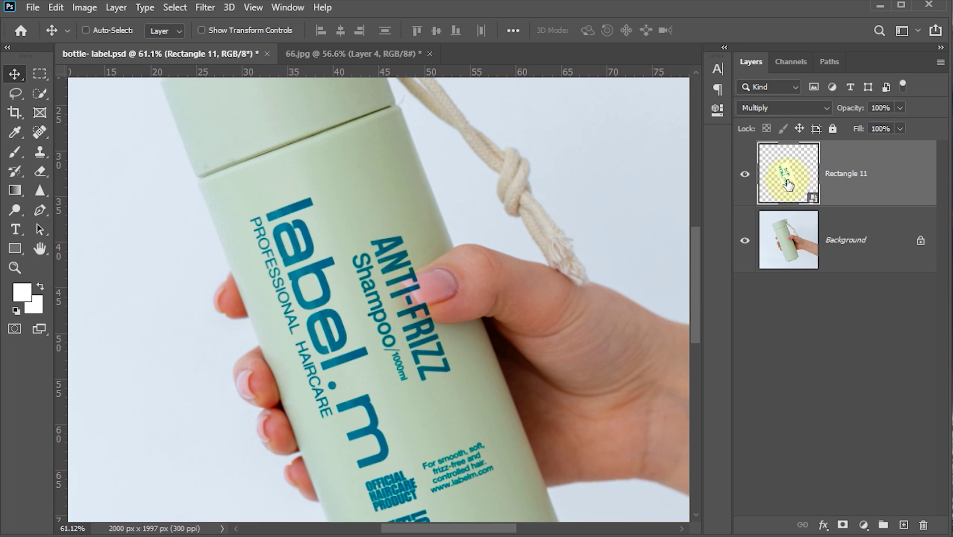
# Step: Add a layer mask to Rectangle 11, hide it, and make Background active
pyautogui.click(844, 525)
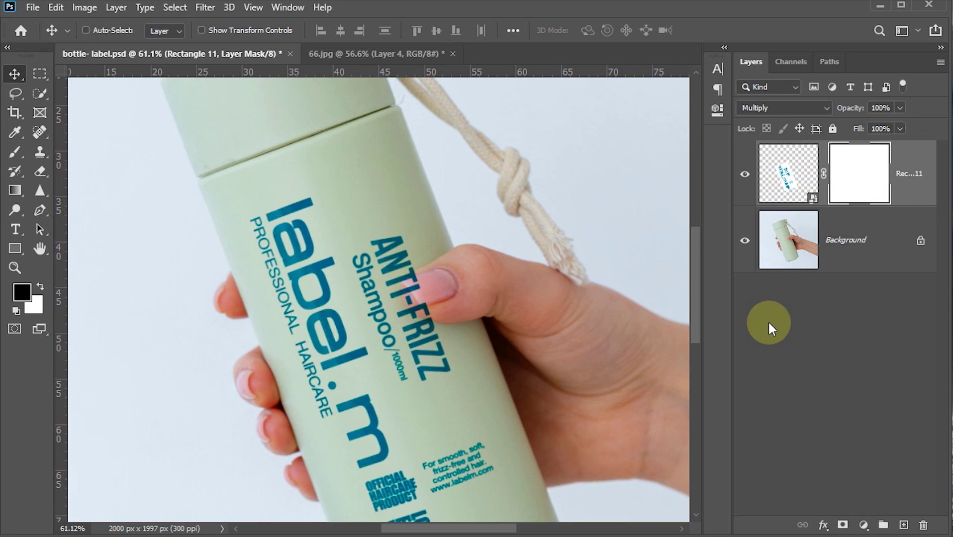
pyautogui.click(743, 175)
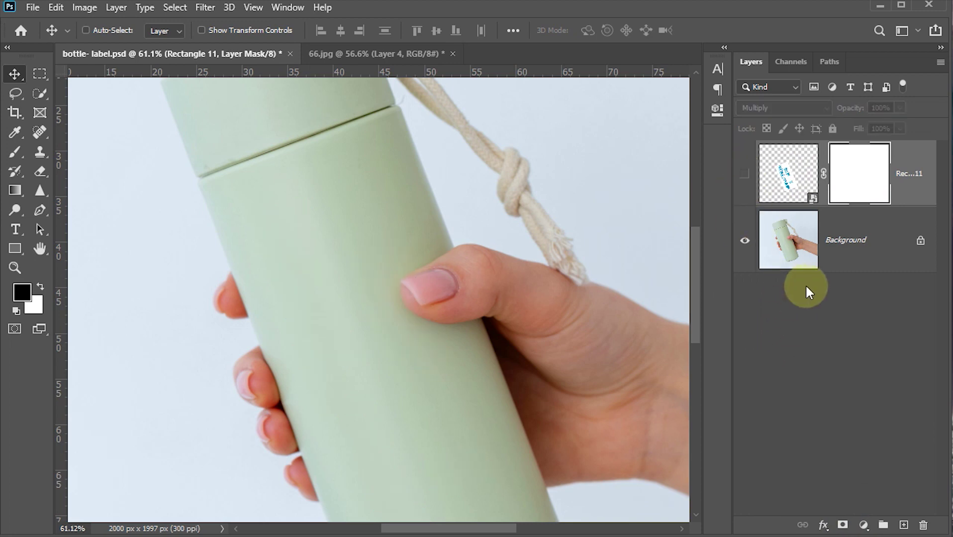
pyautogui.click(789, 244)
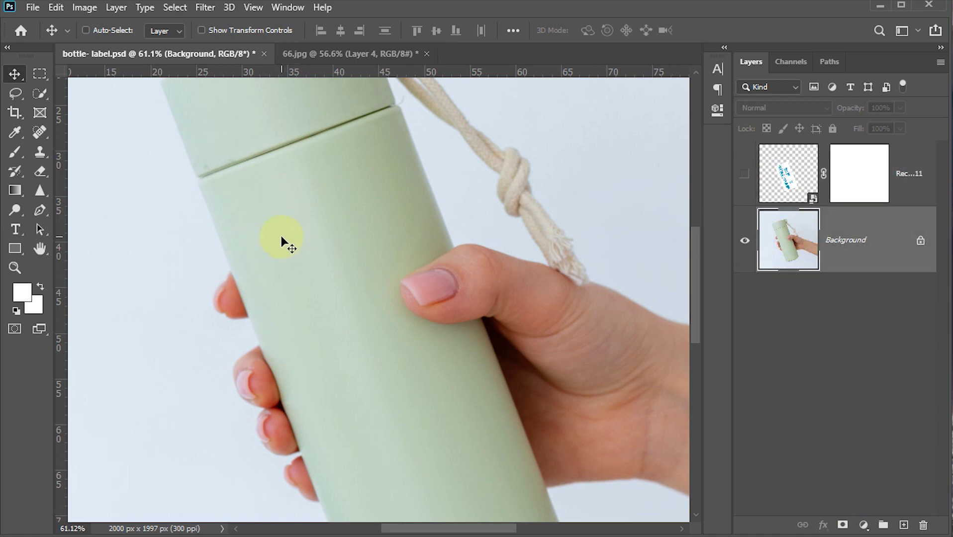
# Step: Select the thumb tip over the bottle with an enlarged Quick Selection brush
pyautogui.click(39, 94)
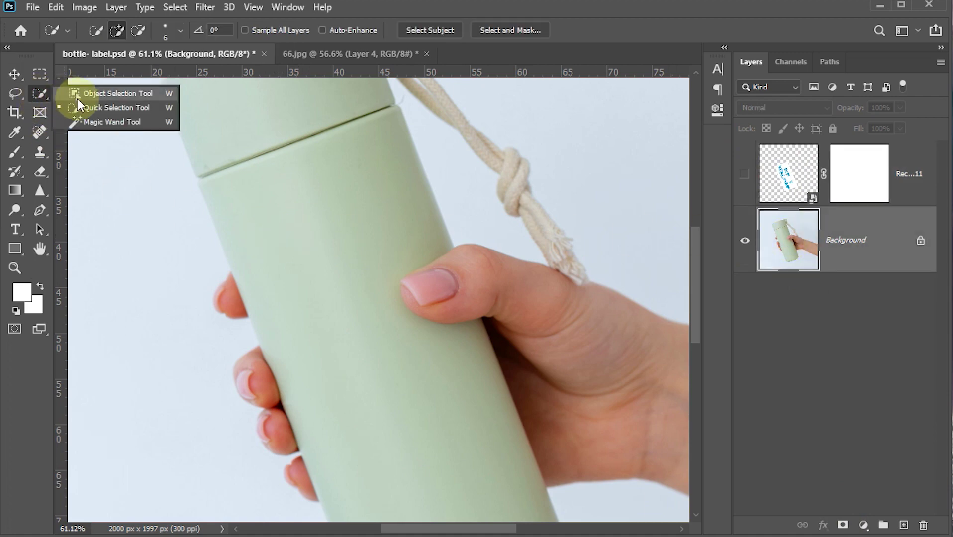
pyautogui.click(88, 107)
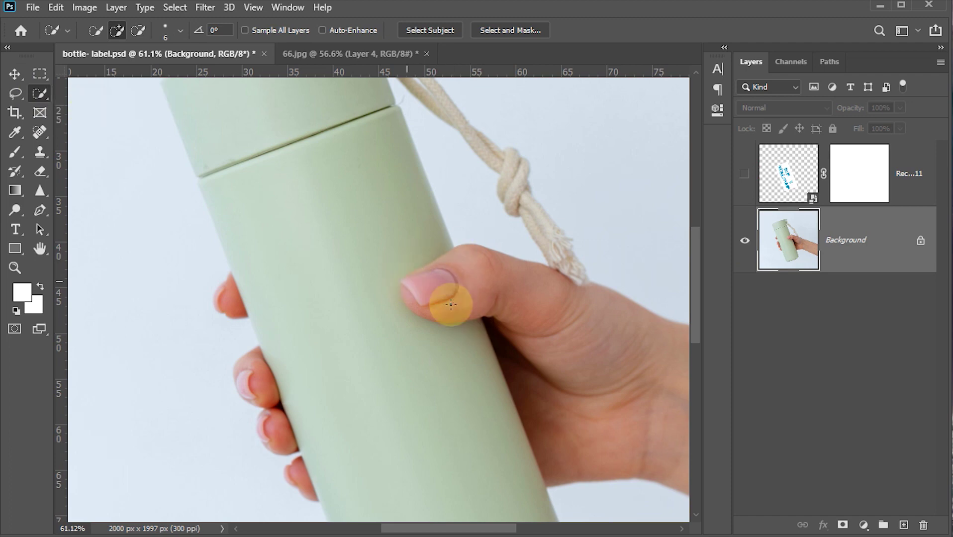
pyautogui.scroll(1, 457, 308)
pyautogui.scroll(2, 457, 308)
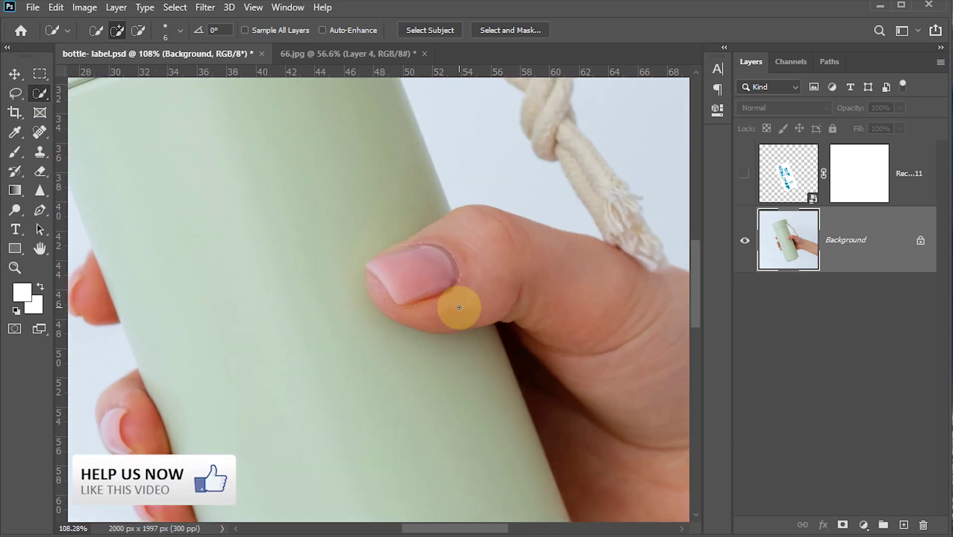
pyautogui.scroll(1, 431, 281)
pyautogui.press(']')
pyautogui.press(']')
pyautogui.press(']')
pyautogui.press(']')
pyautogui.press(']')
pyautogui.press(']')
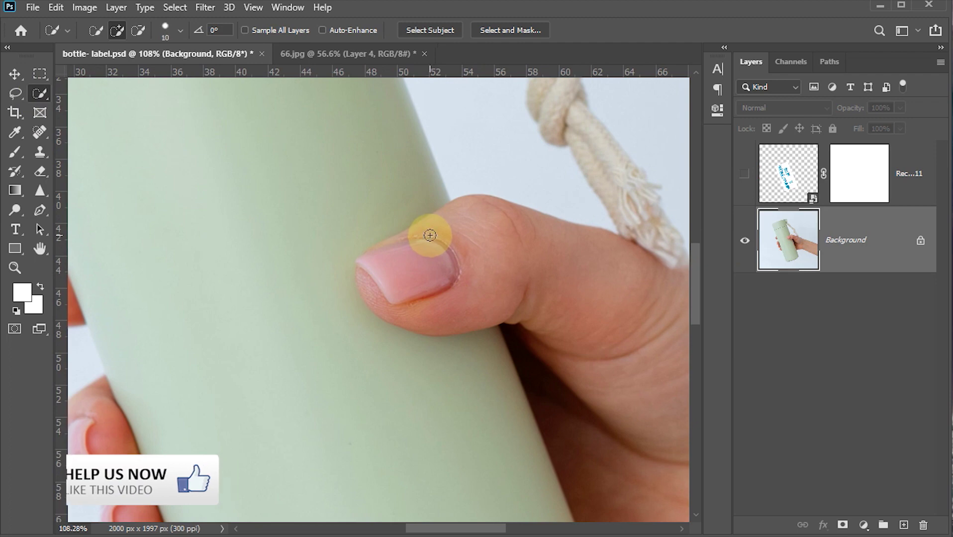
pyautogui.press(']')
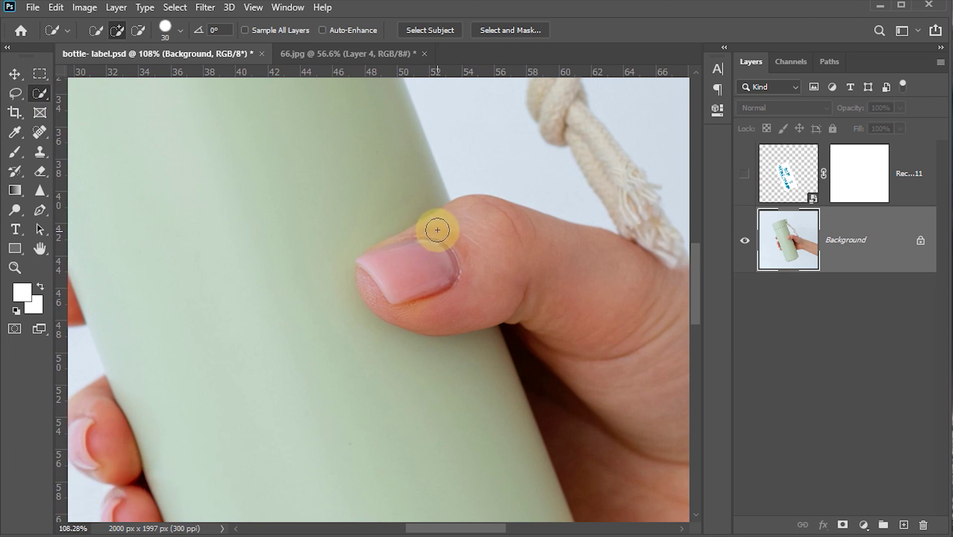
pyautogui.moveTo(383, 266)
pyautogui.mouseDown()
pyautogui.moveTo(432, 297)
pyautogui.moveTo(482, 300)
pyautogui.moveTo(481, 219)
pyautogui.moveTo(440, 321)
pyautogui.moveTo(426, 282)
pyautogui.moveTo(497, 222)
pyautogui.moveTo(466, 306)
pyautogui.mouseUp()
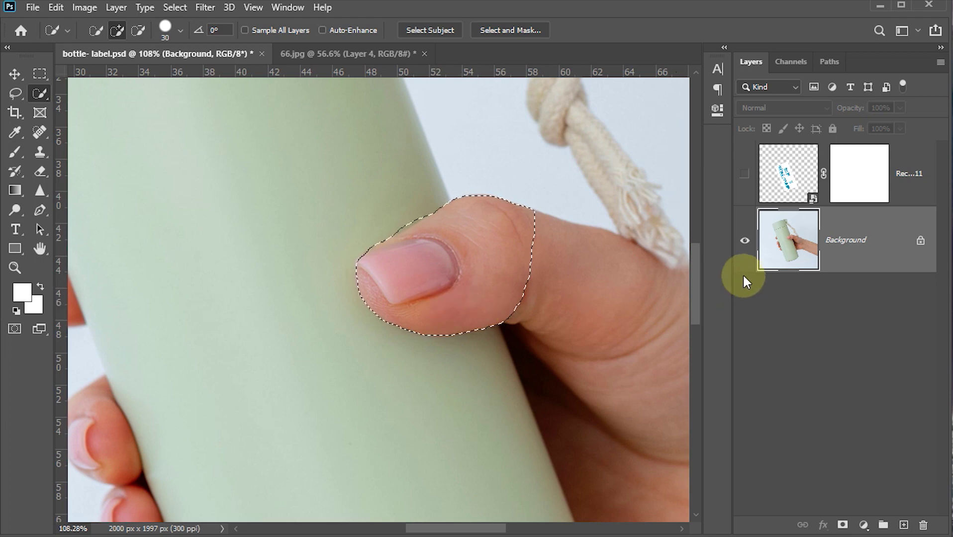
# Step: Show Rectangle 11 again, fill its mask black over the thumb selection, then deselect
pyautogui.click(742, 177)
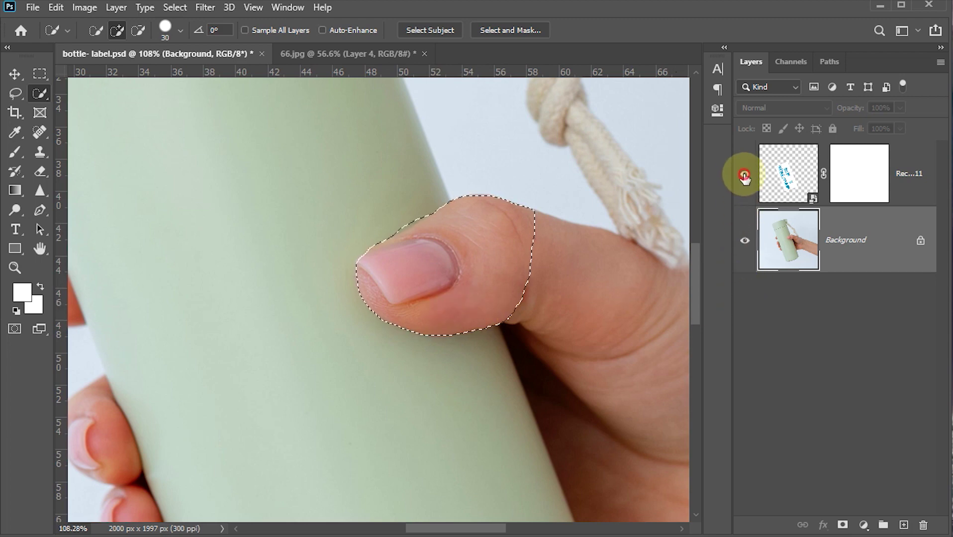
pyautogui.click(738, 180)
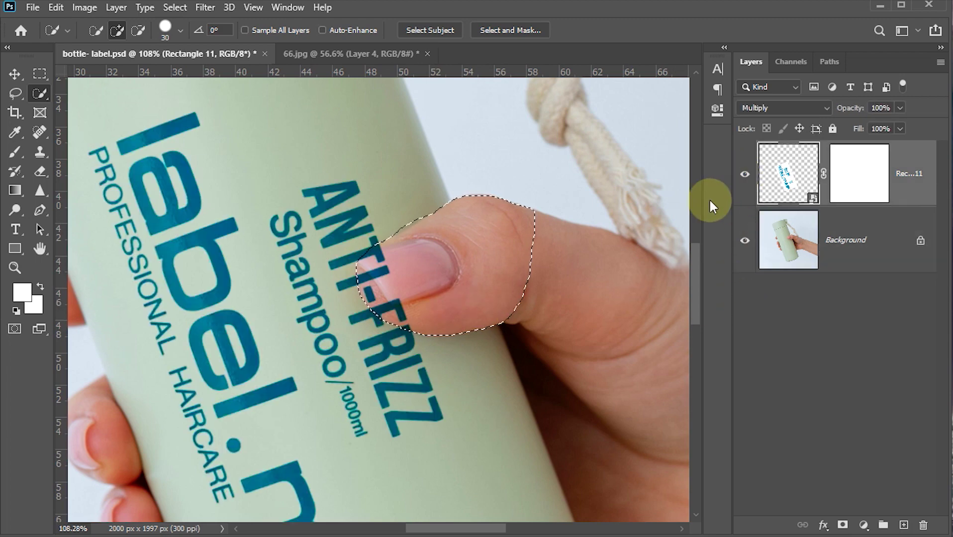
pyautogui.click(859, 176)
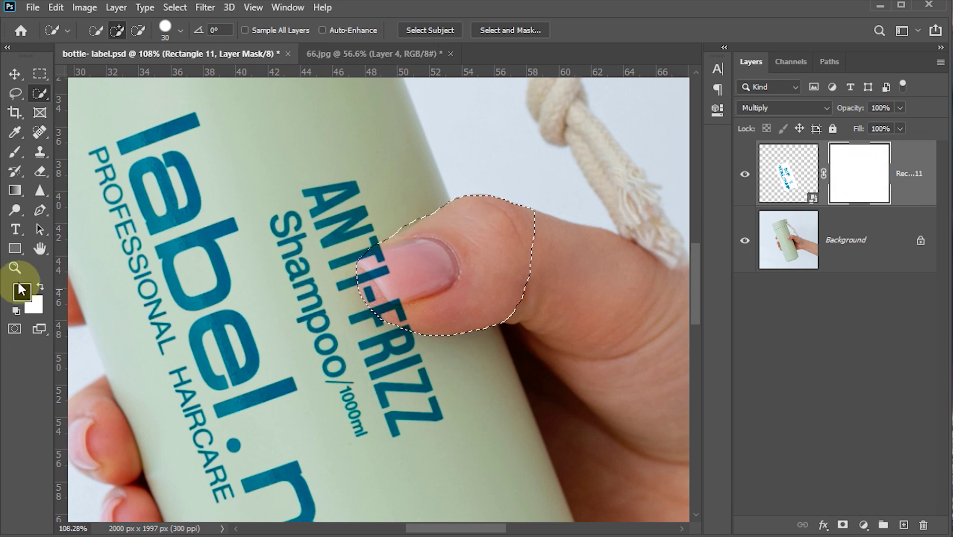
pyautogui.click(171, 312)
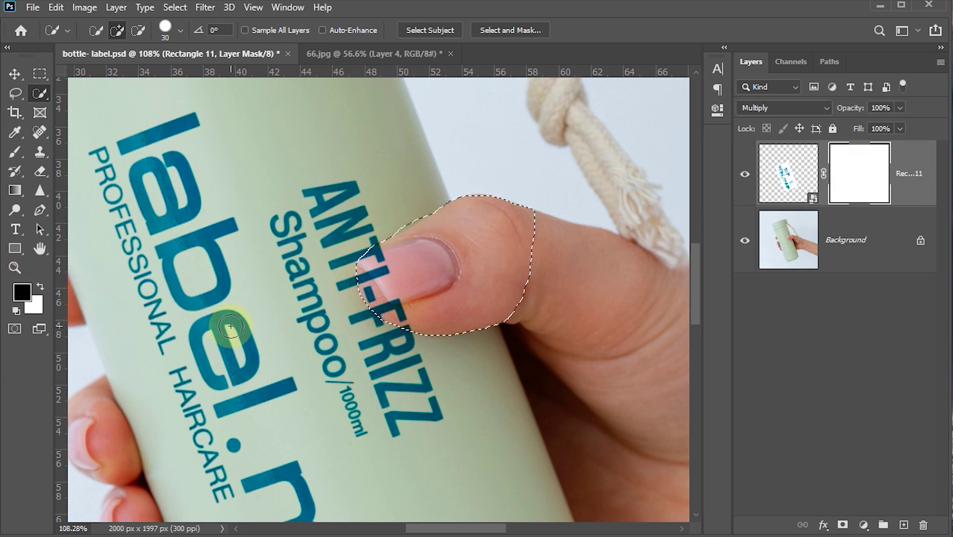
pyautogui.hotkey('alt', 'BackSpace')
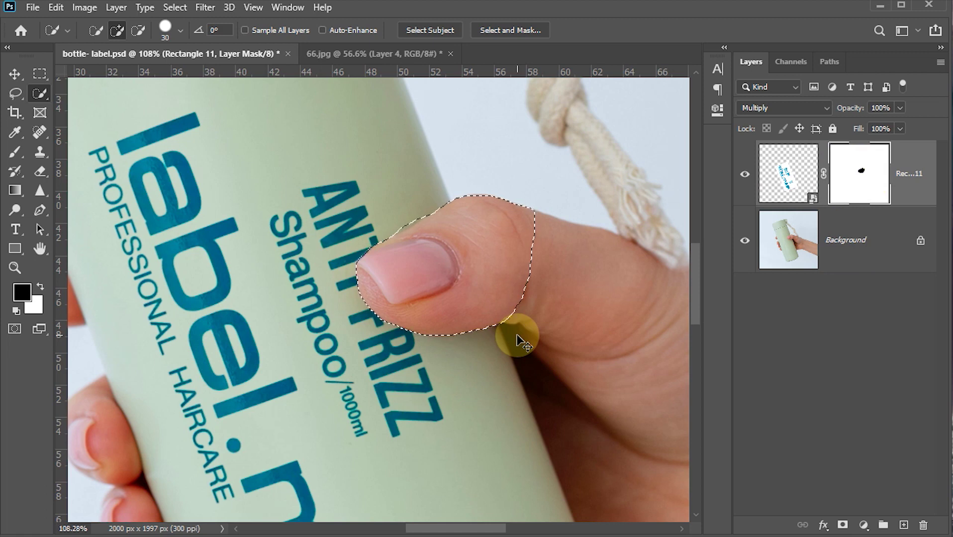
pyautogui.hotkey('ctrl', 'd')
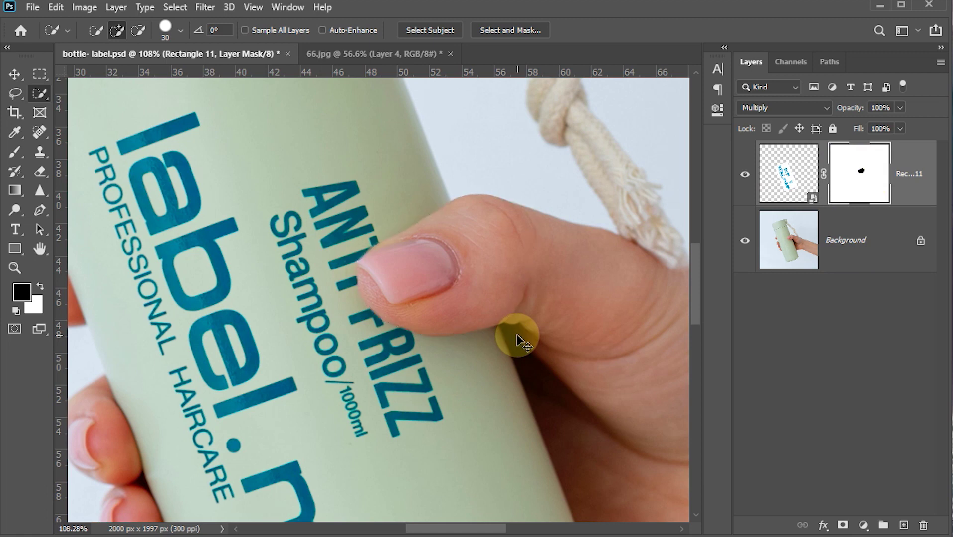
pyautogui.hotkey('ctrl', '0')
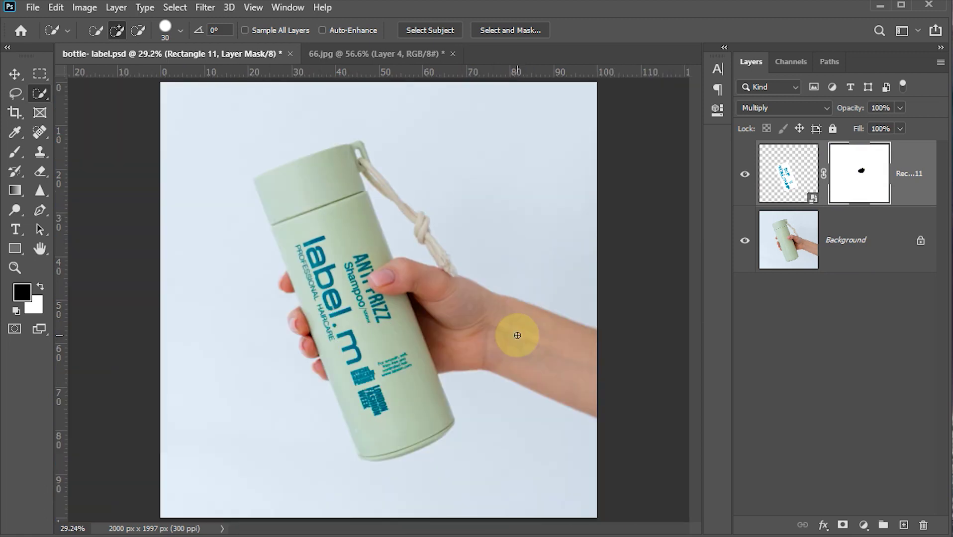
pyautogui.press('v')
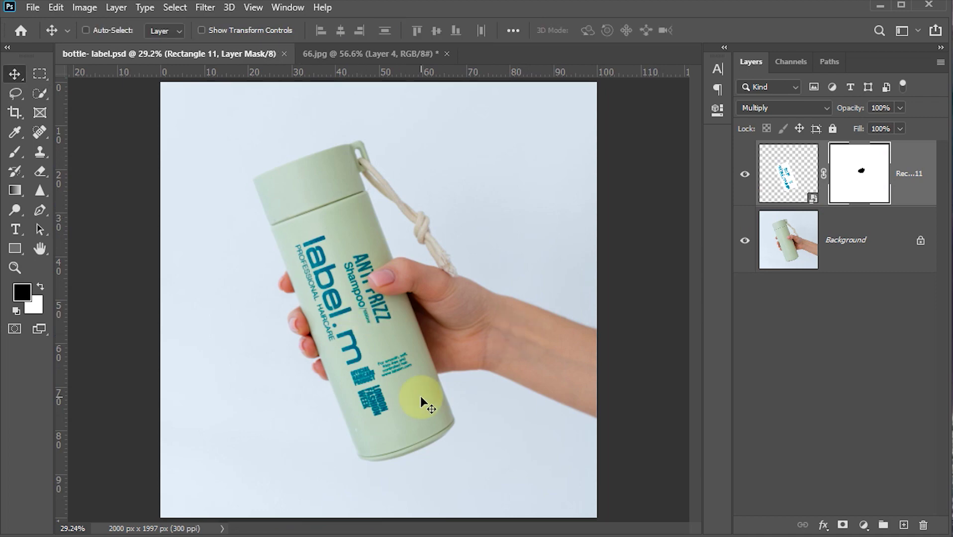
pyautogui.press('z')
pyautogui.moveTo(370, 274); pyautogui.dragTo(443, 397)
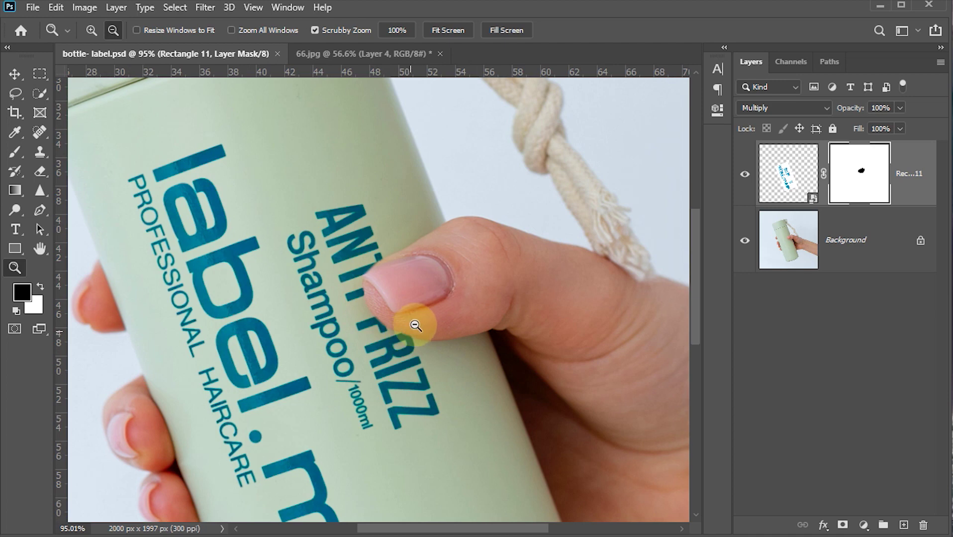
pyautogui.moveTo(419, 323)
pyautogui.mouseDown()
pyautogui.moveTo(407, 320)
pyautogui.moveTo(536, 345)
pyautogui.mouseUp()
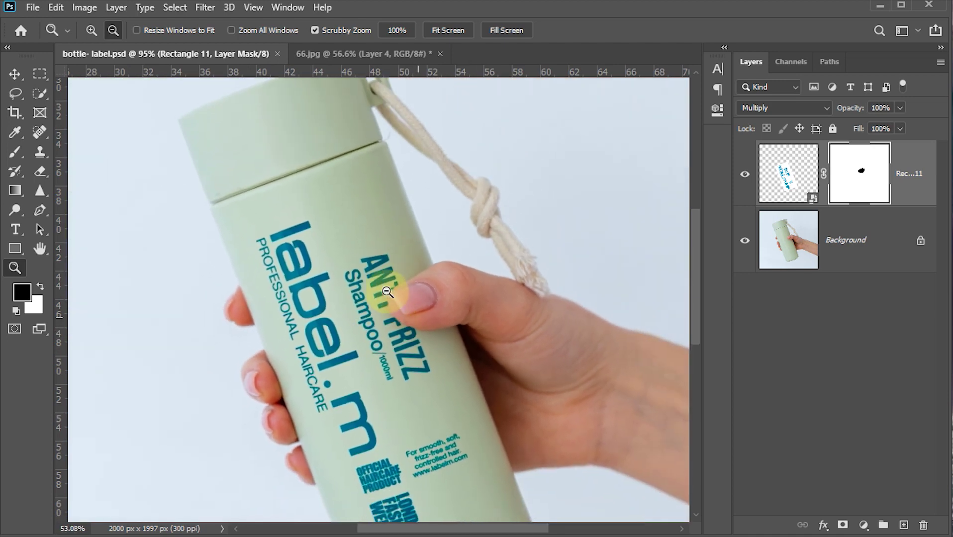